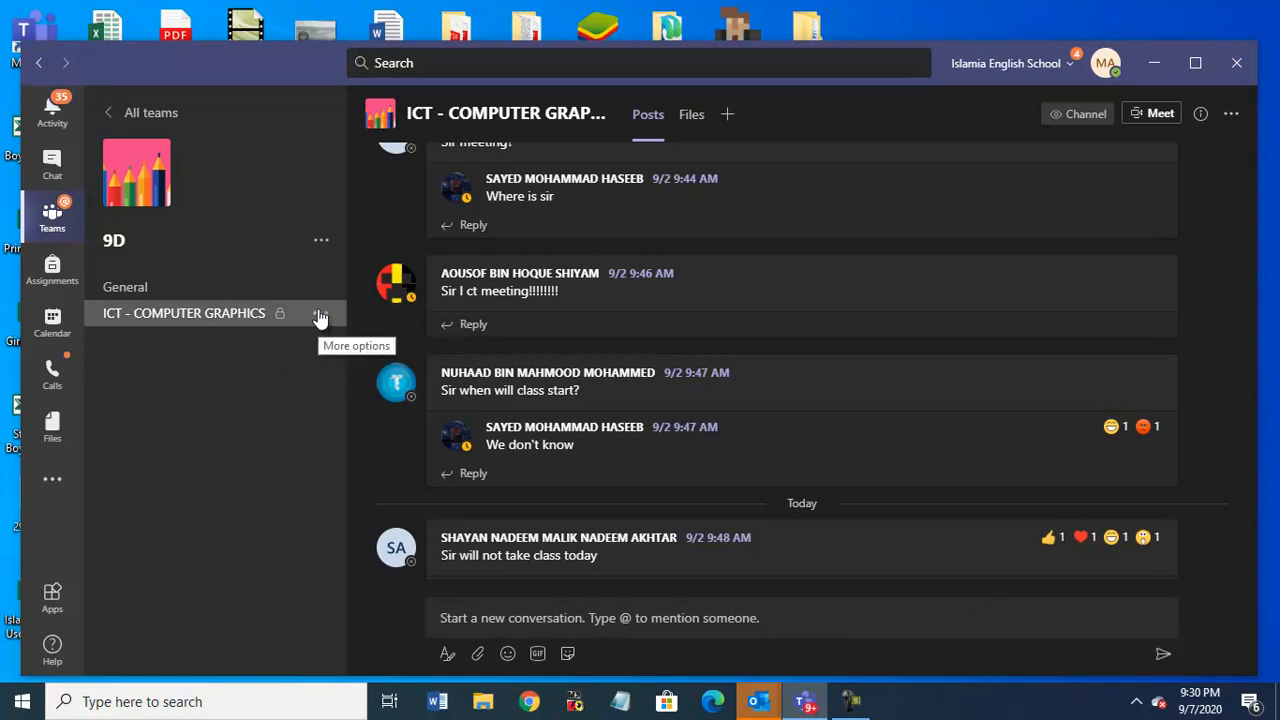
Get the email address of the ICT - COMPUTER GRAPHICS channel in team 9D and copy it.
click(320, 317)
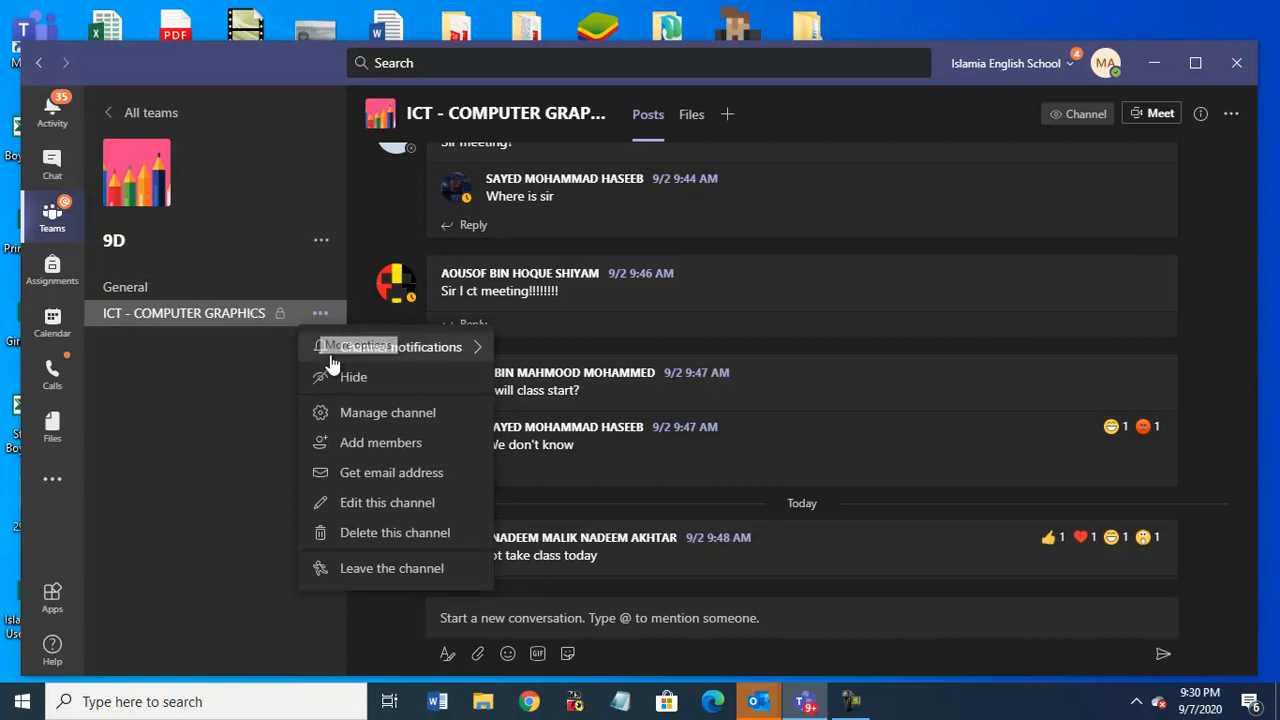
click(368, 478)
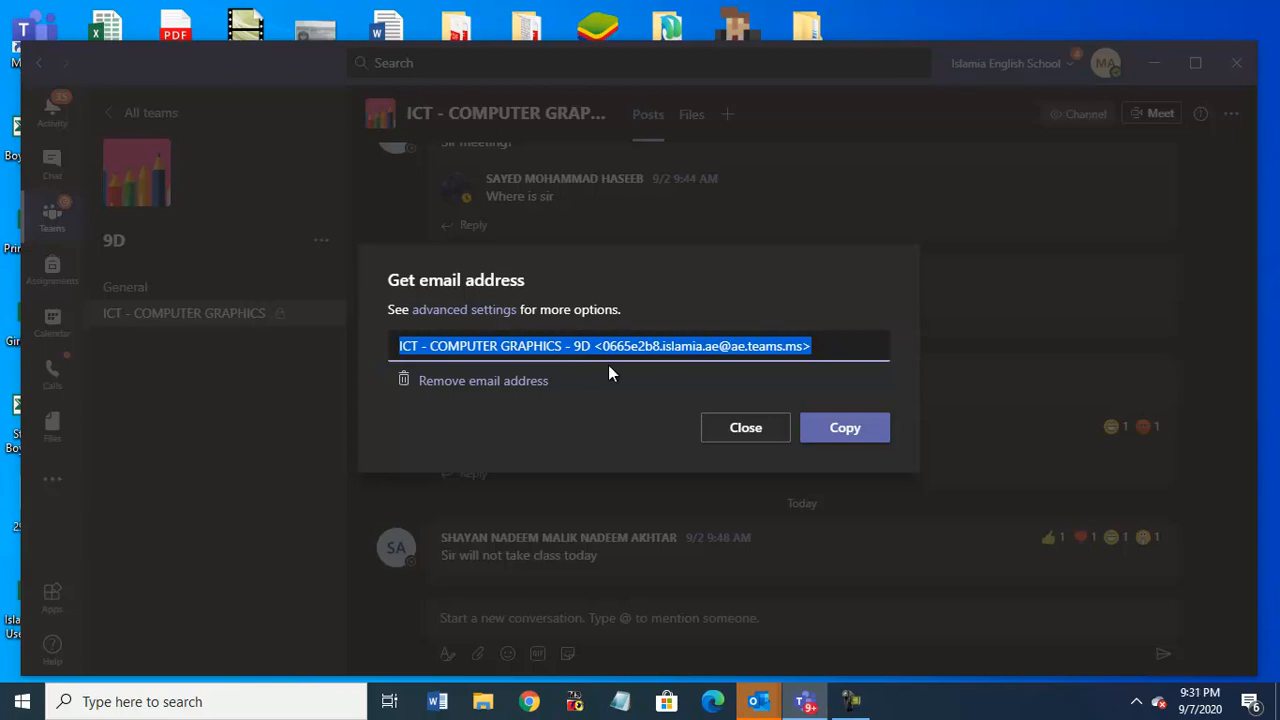
click(836, 430)
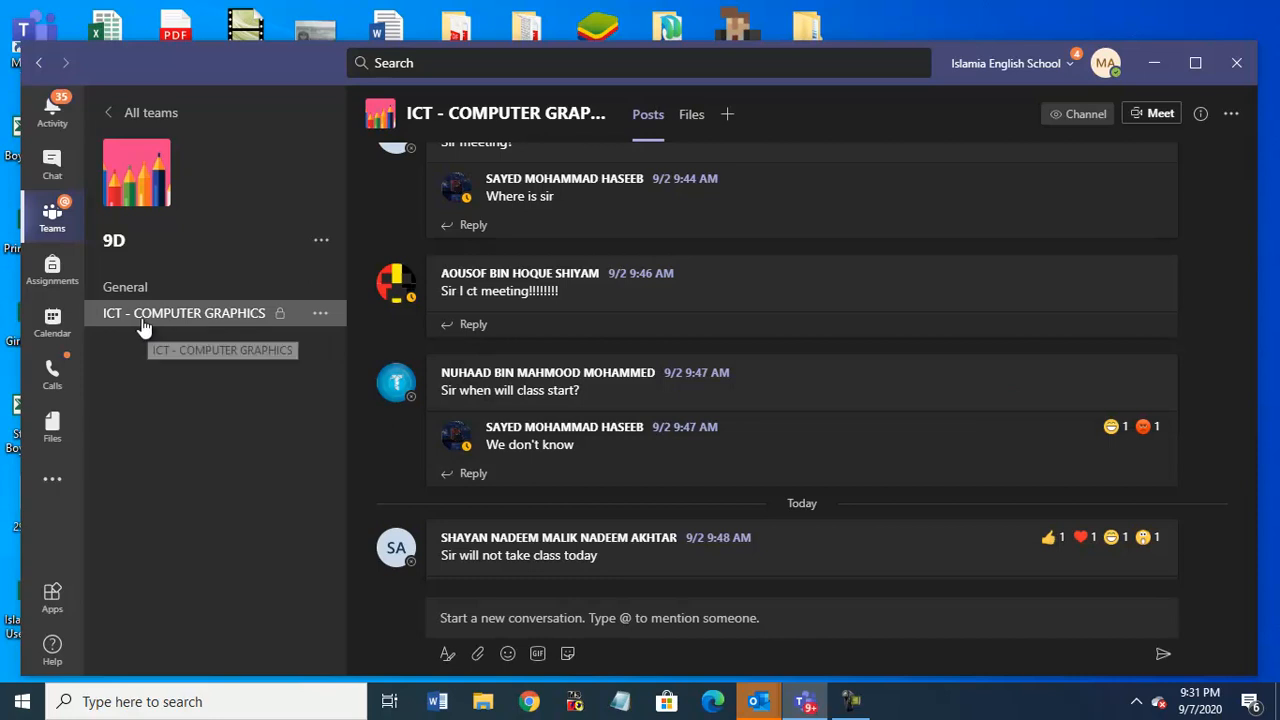
Restrict who can email the ICT - COMPUTER GRAPHICS channel to only members of this team and save the setting.
click(320, 315)
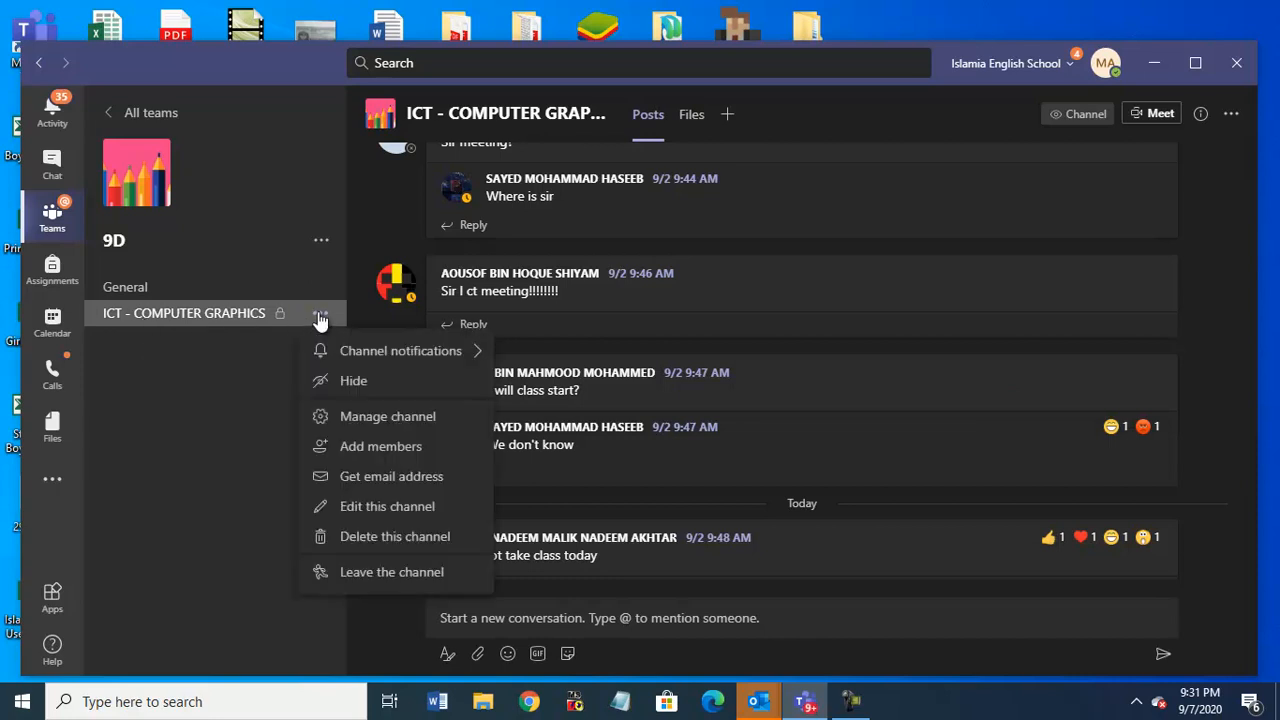
click(391, 476)
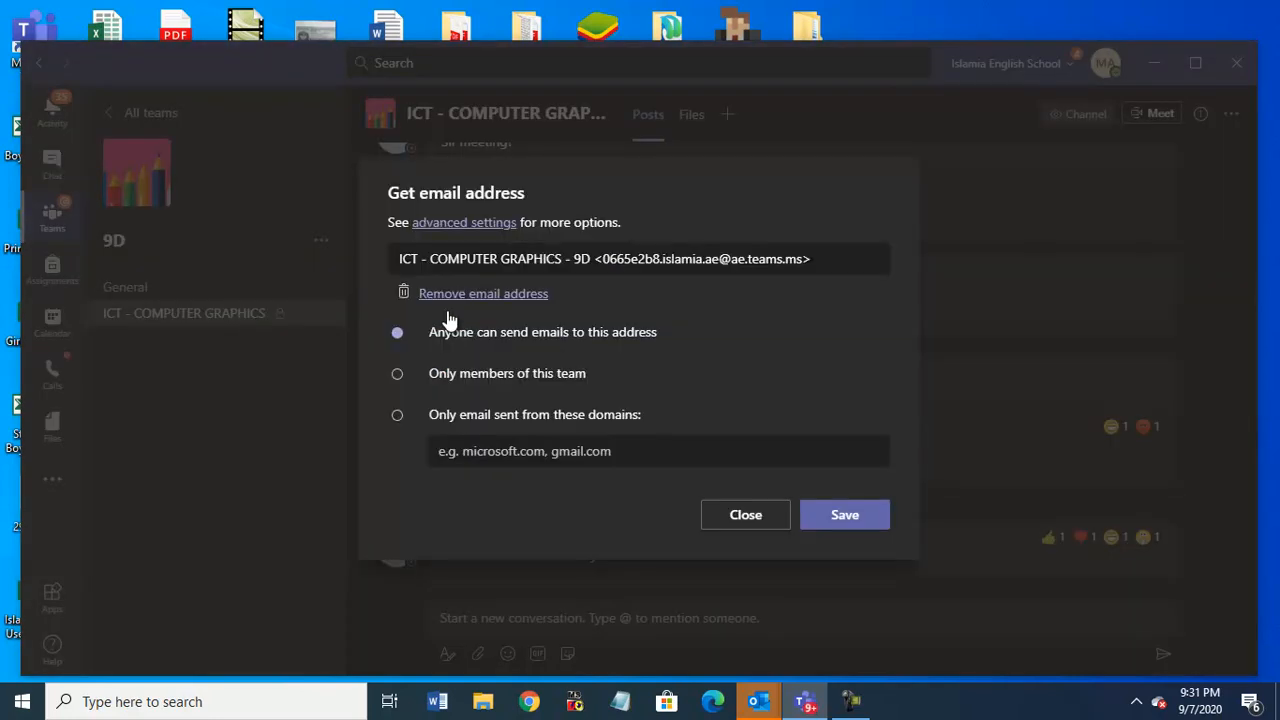
click(395, 374)
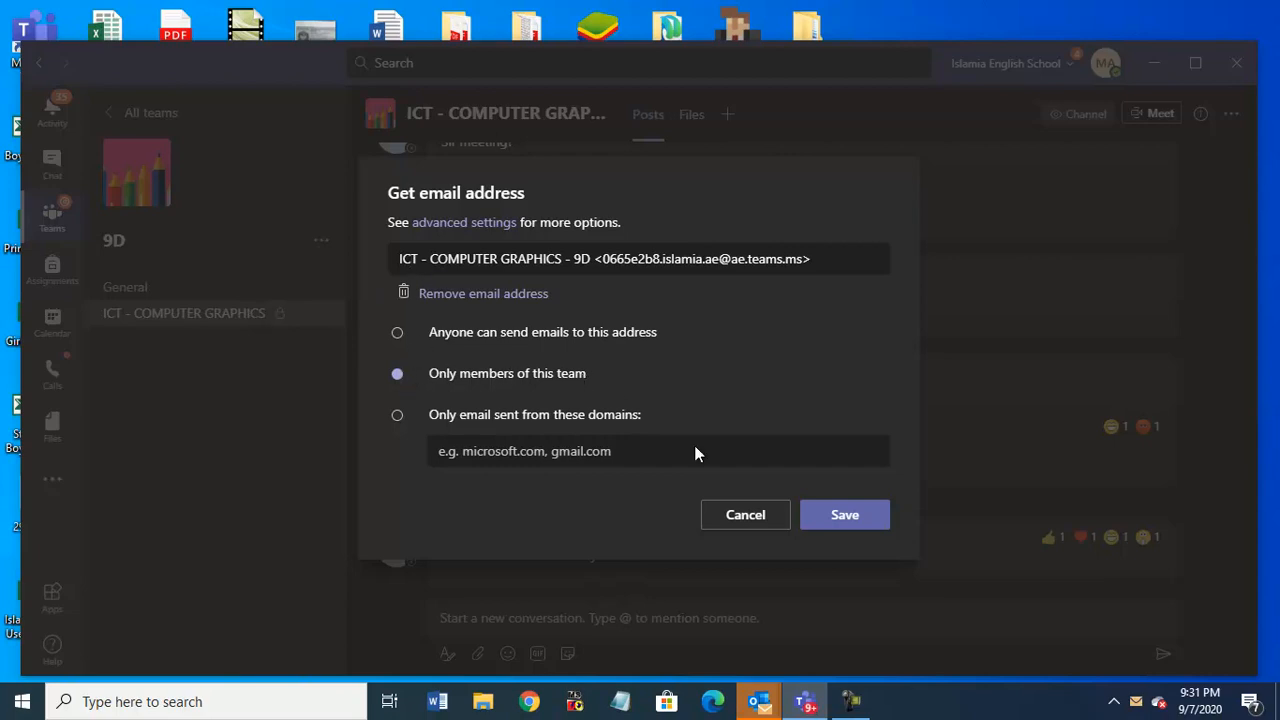
click(848, 516)
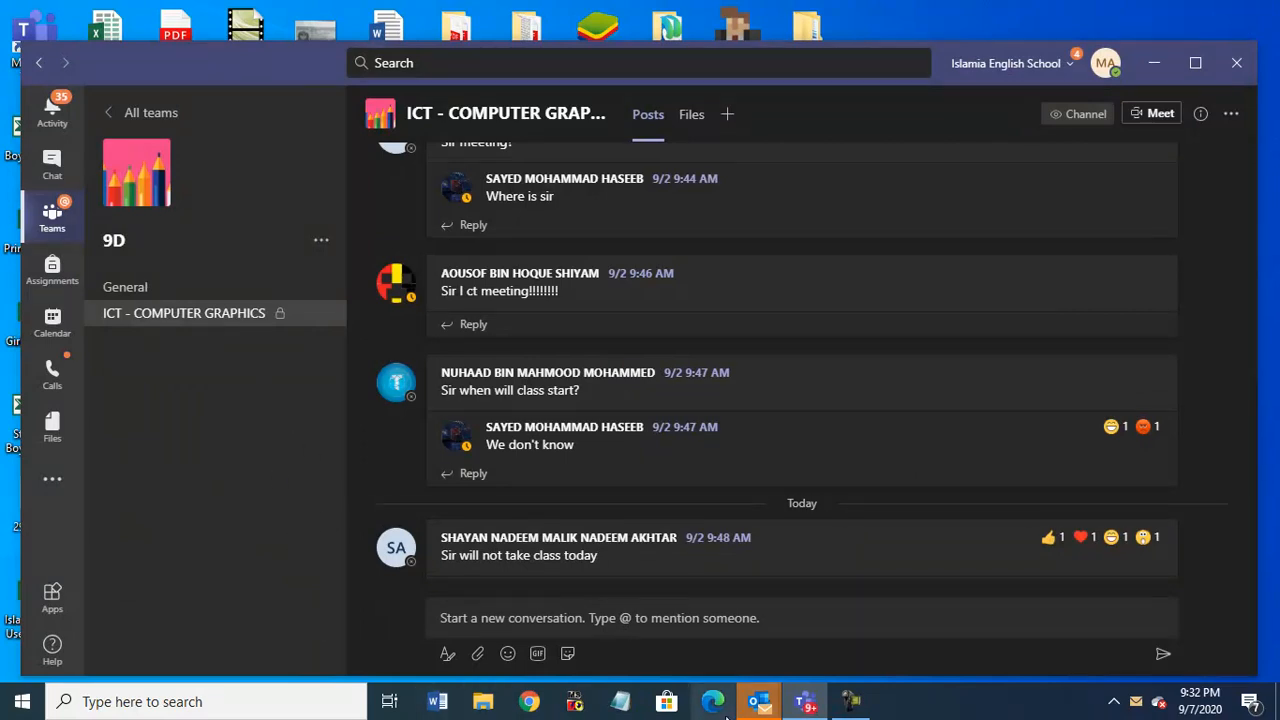
Switch to the Outlook inbox and create a new Teams meeting in a maximized window.
mouse_move(760, 710)
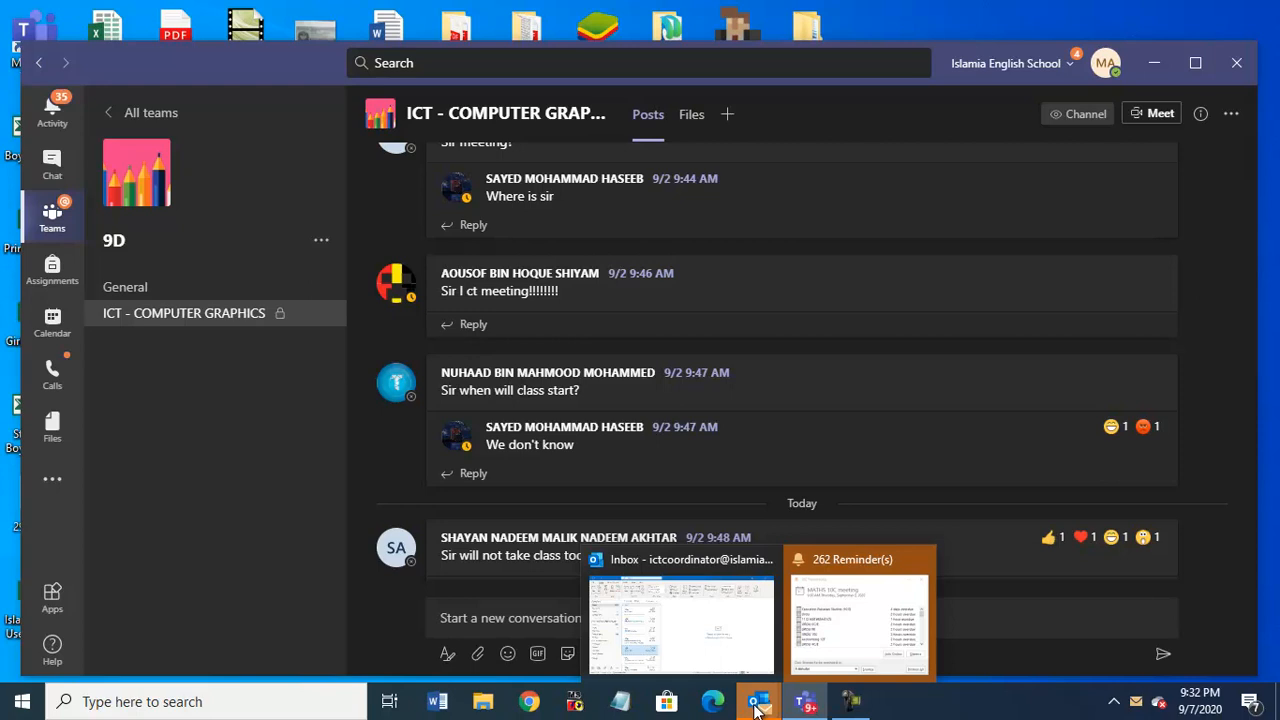
click(757, 706)
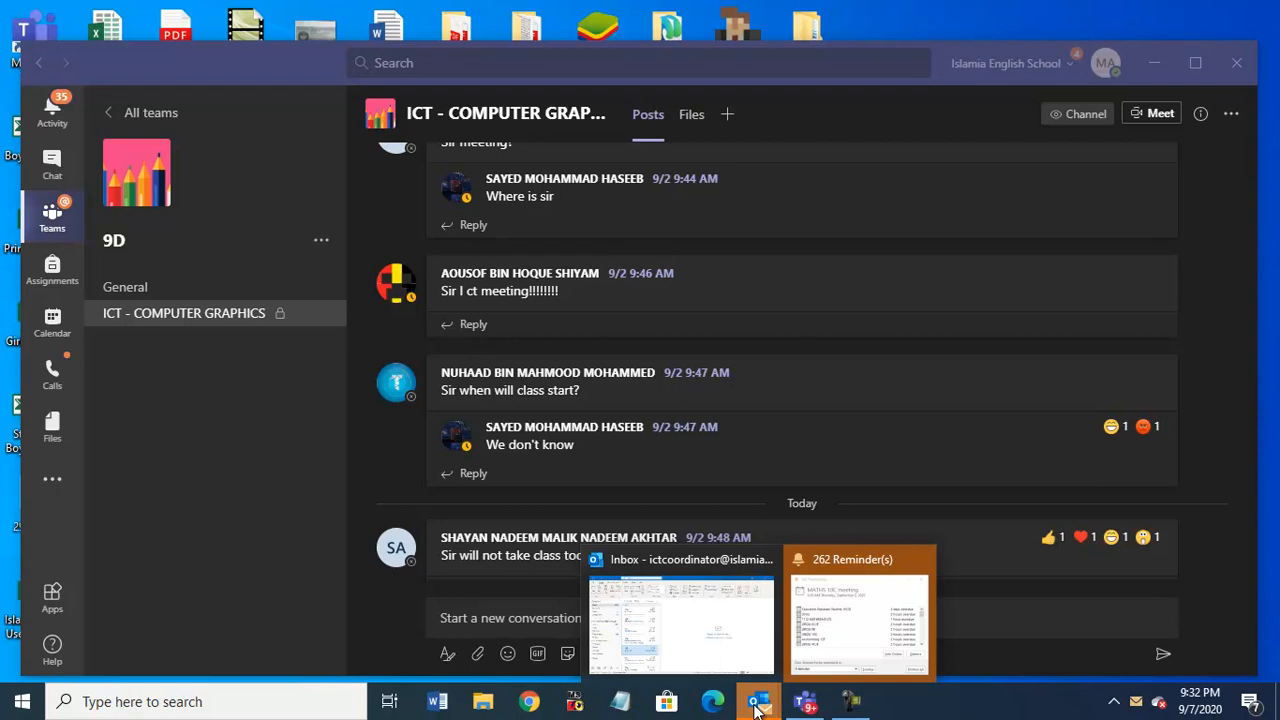
click(691, 573)
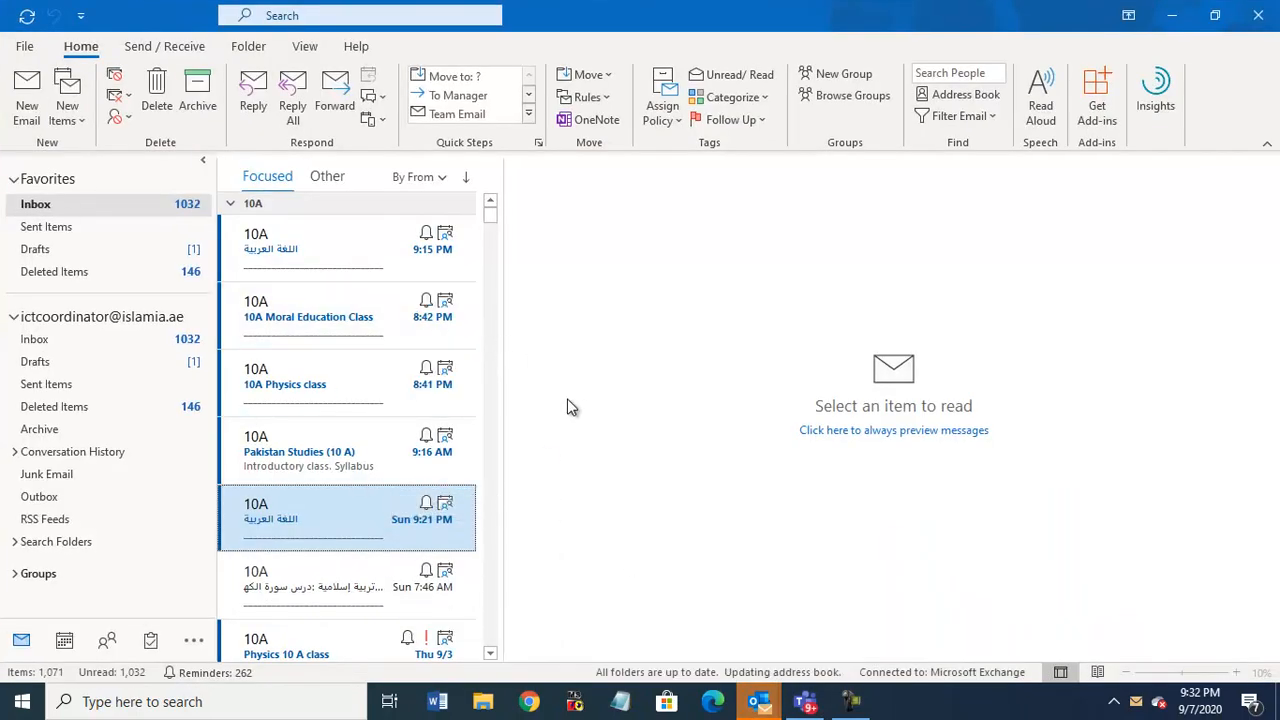
click(84, 128)
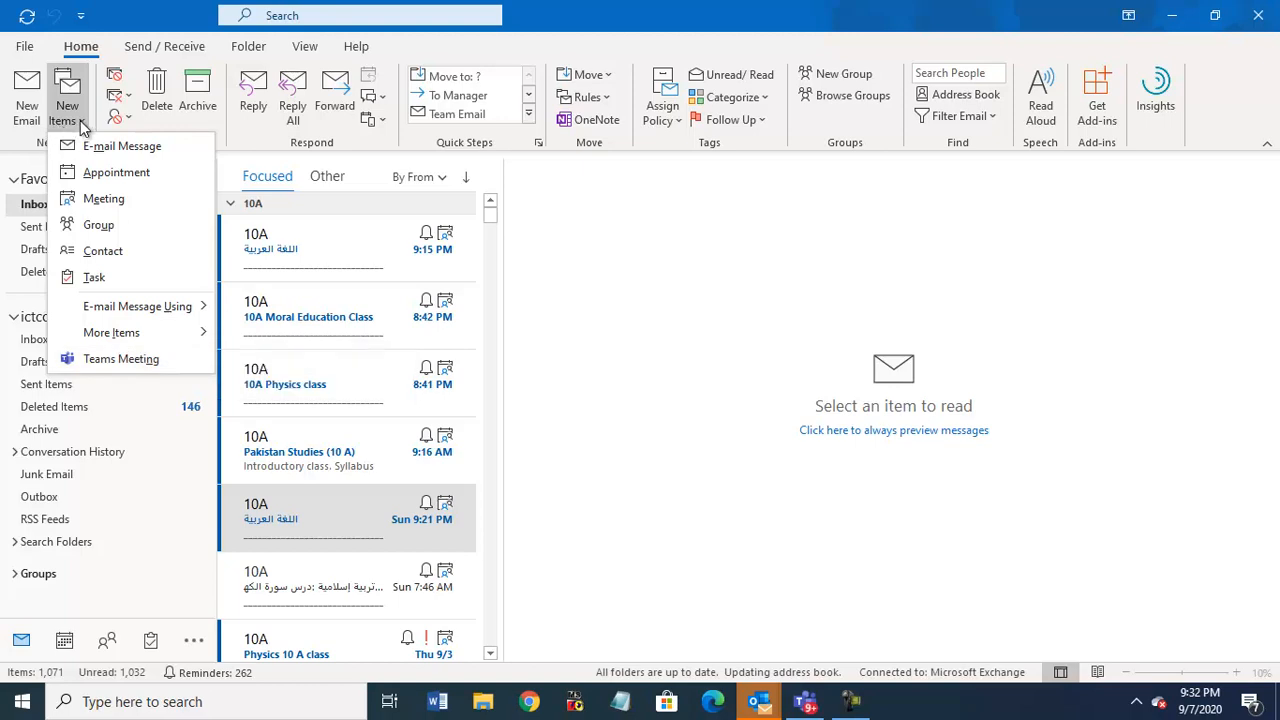
click(113, 362)
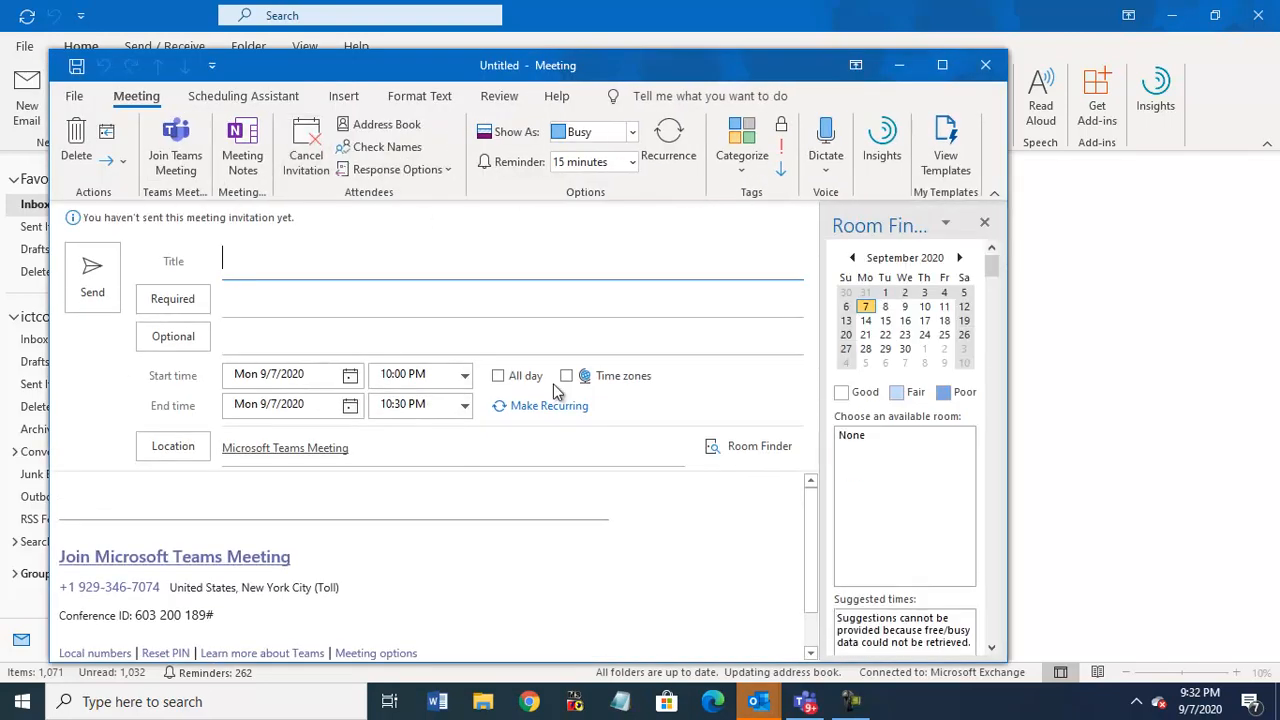
click(942, 65)
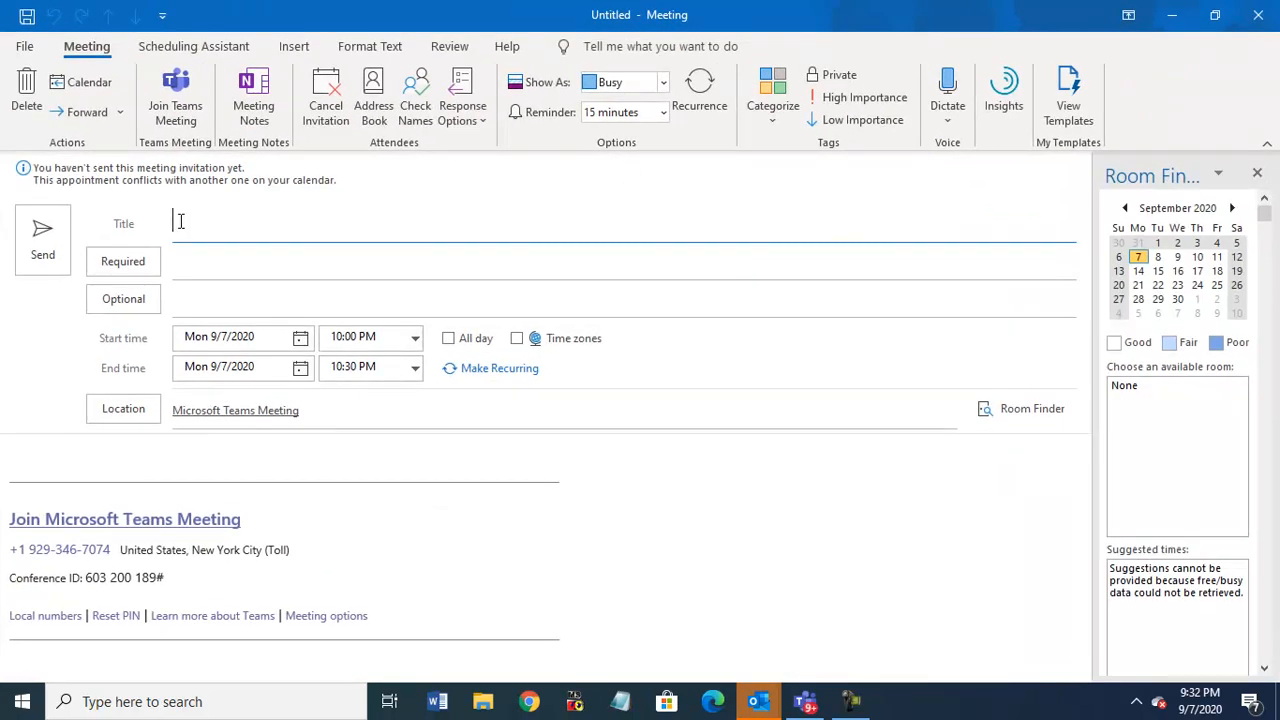
Title the meeting "9D ICT" and paste the copied channel email address as the required attendee.
text(9)
text(H )
text(ict)
key(BackSpace)
key(BackSpace)
key(BackSpace)
key(BackSpace)
key(BackSpace)
text(D ICT)
click(211, 264)
key(ctrl+v)
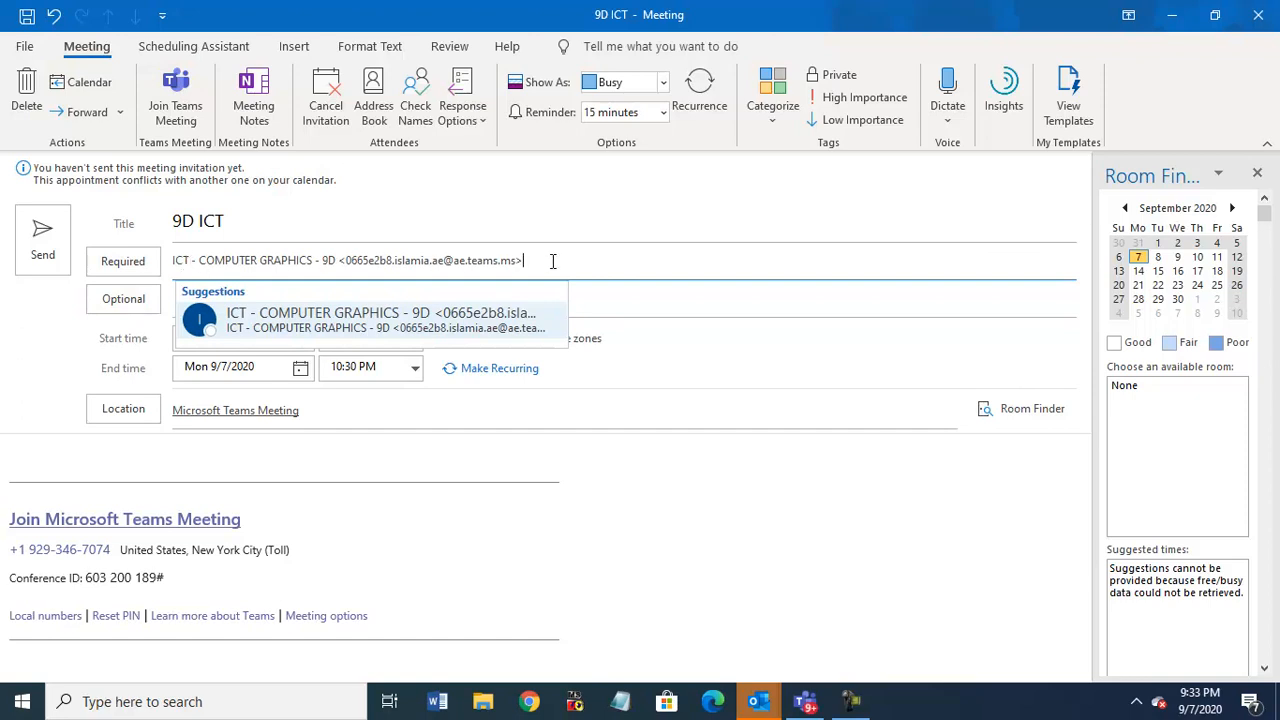
Add the four staff members as optional attendees of the 9D ICT meeting from the suggested contacts.
click(208, 296)
text(SALM)
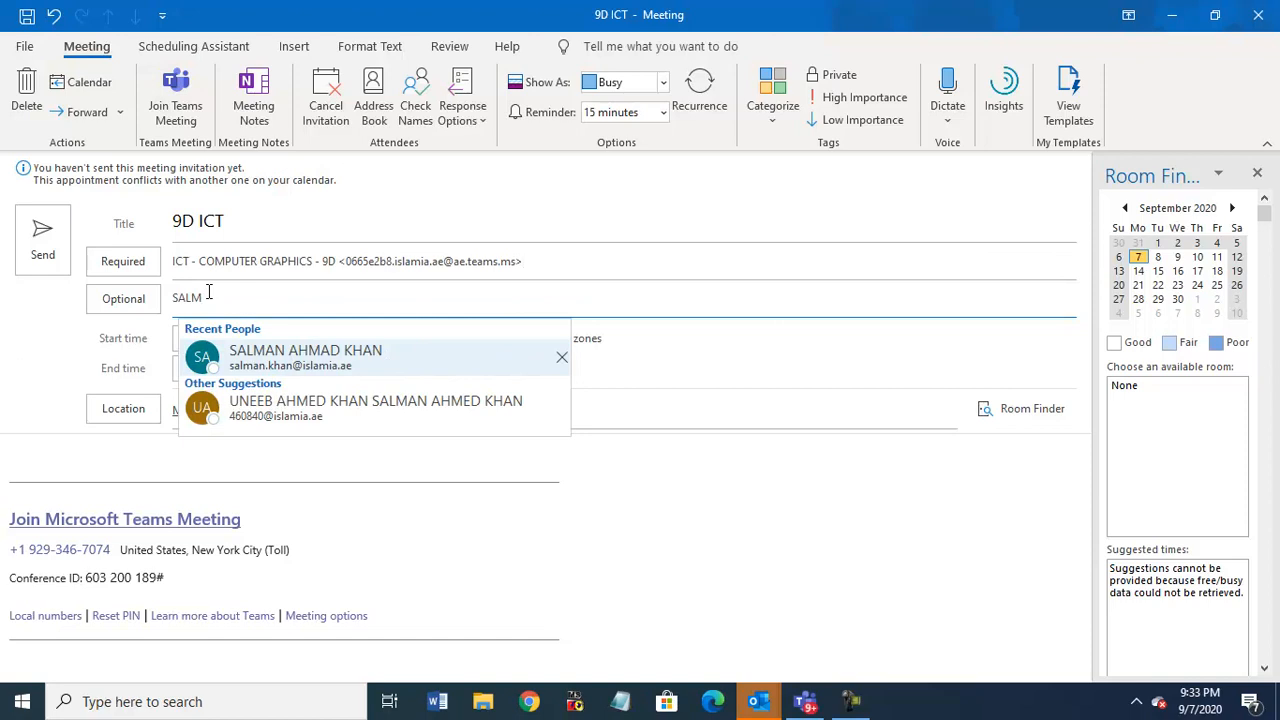
click(258, 358)
text(SAFI)
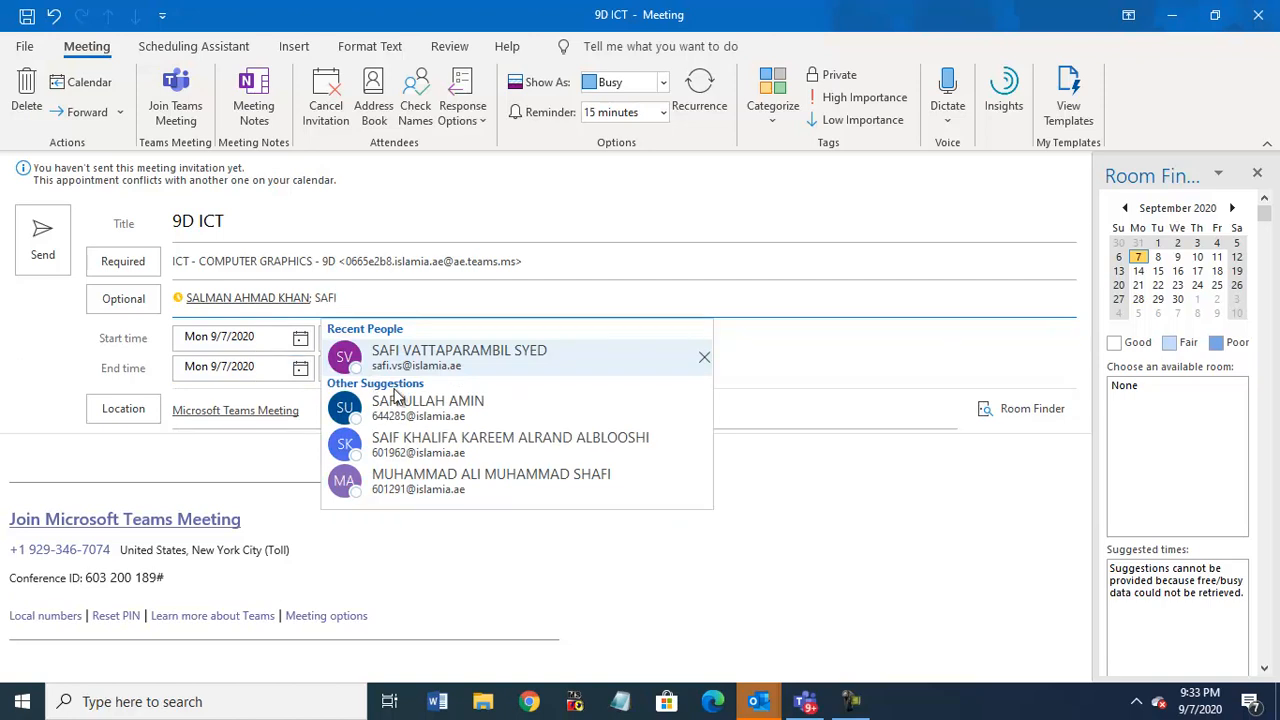
key(Return)
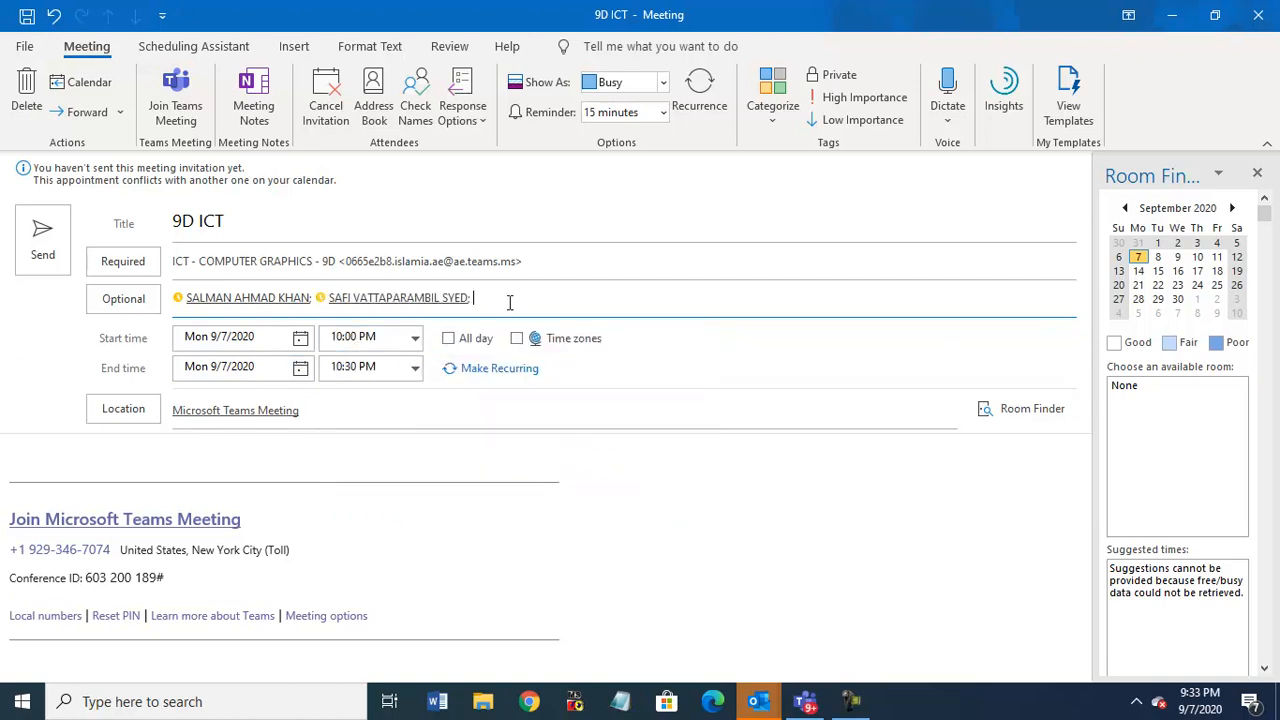
text(NAZA)
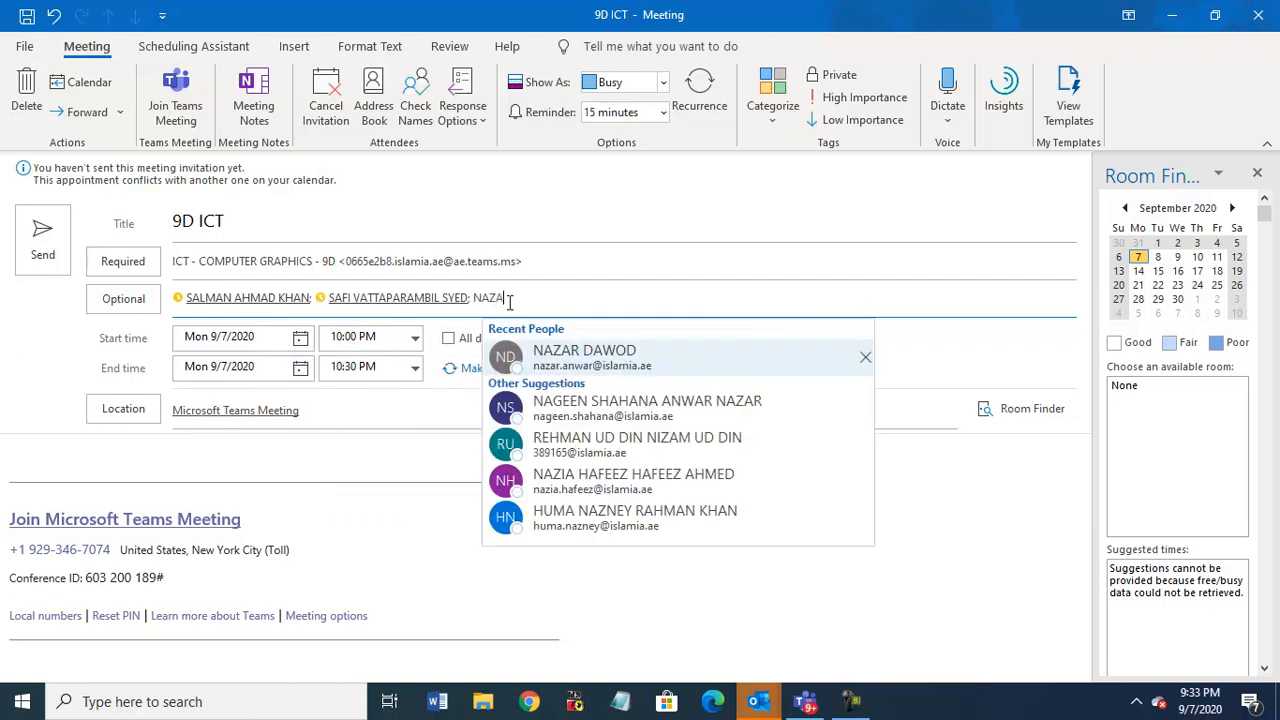
text(R)
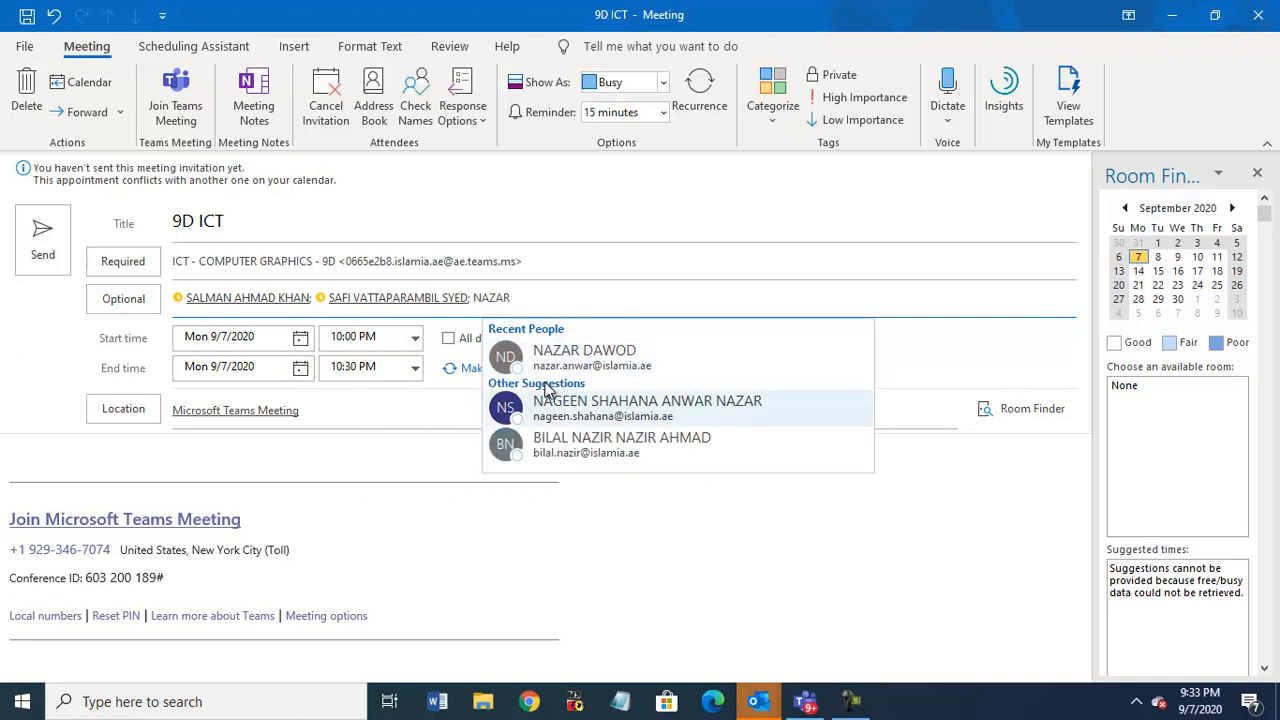
click(582, 352)
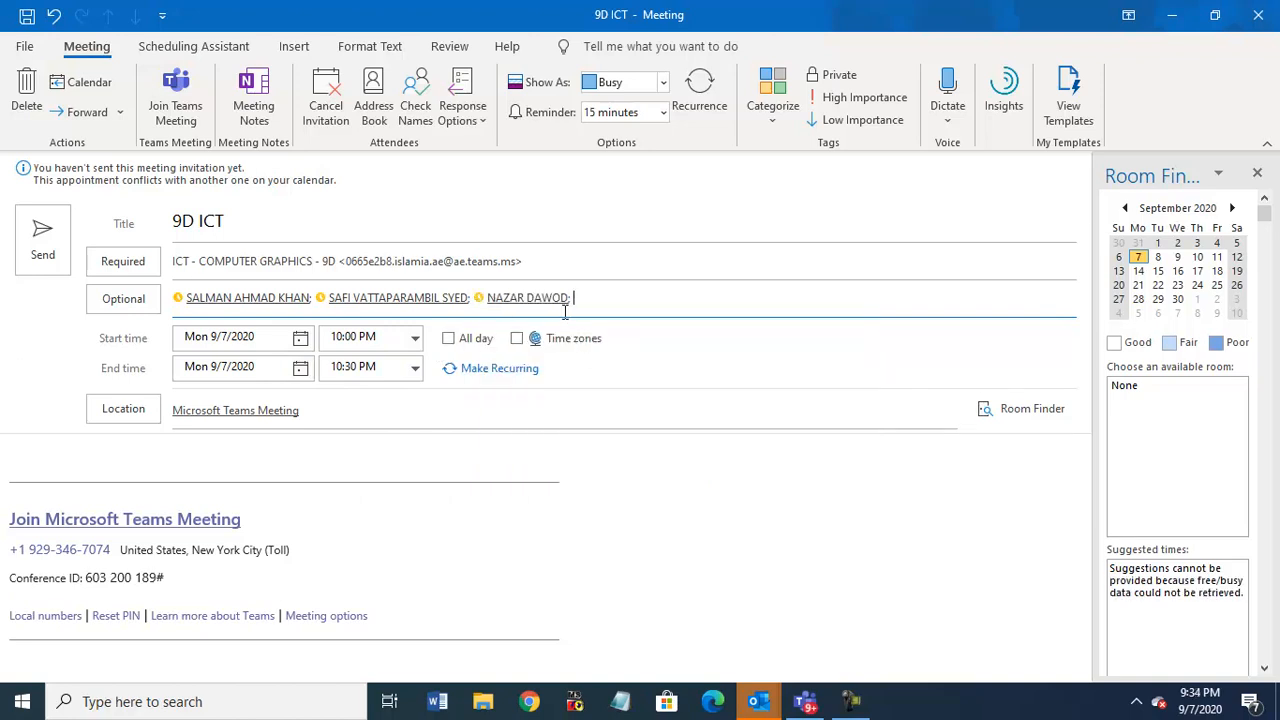
text(ASIF)
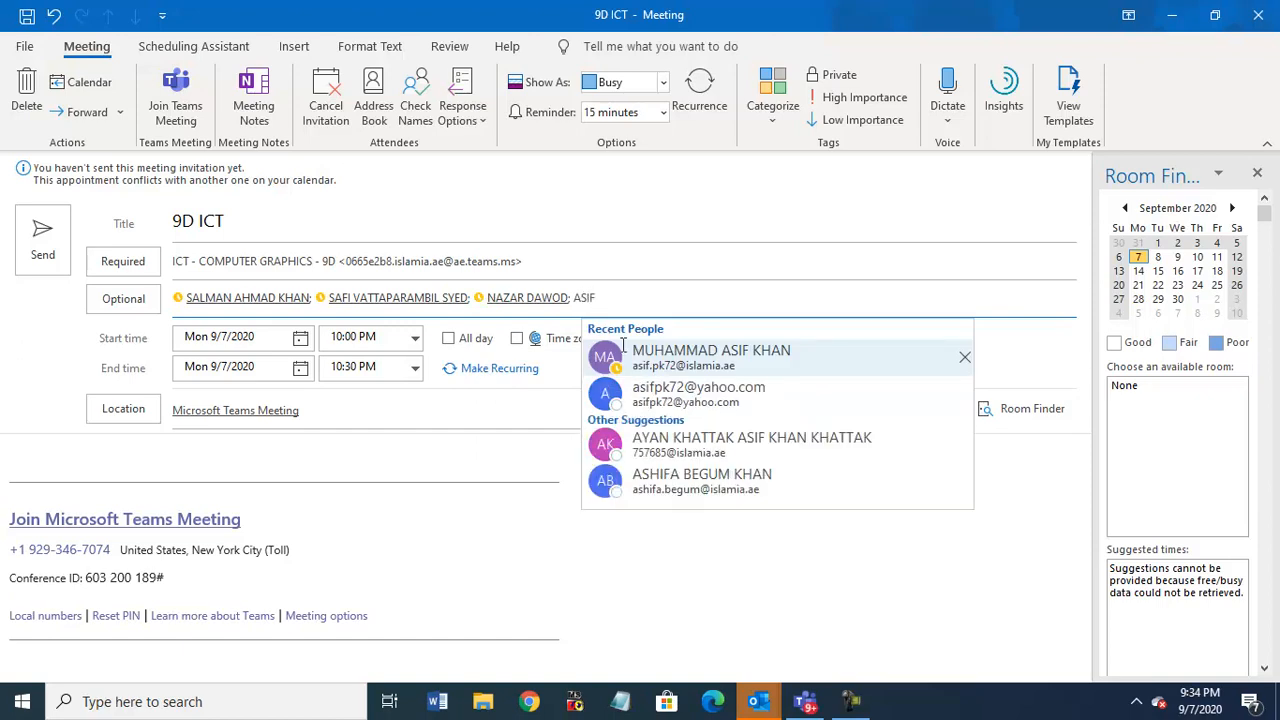
click(697, 362)
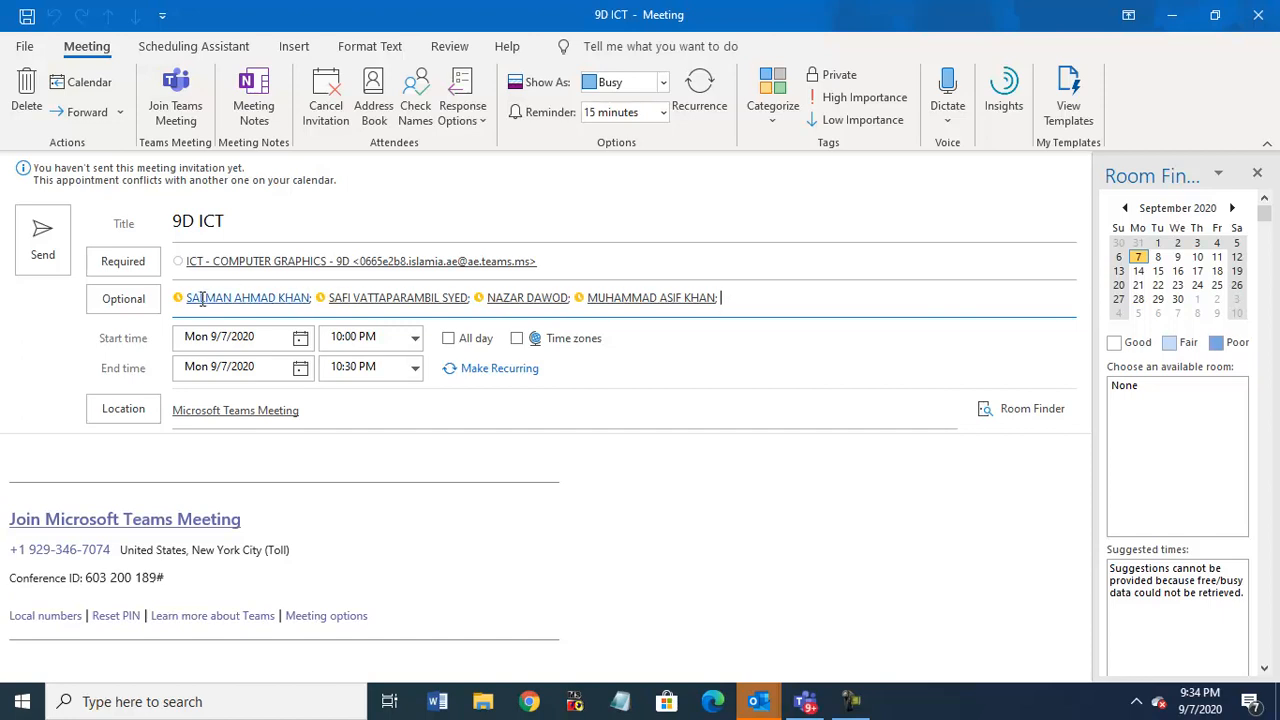
Set the meeting's start date to Tuesday 9/8/2020.
click(279, 337)
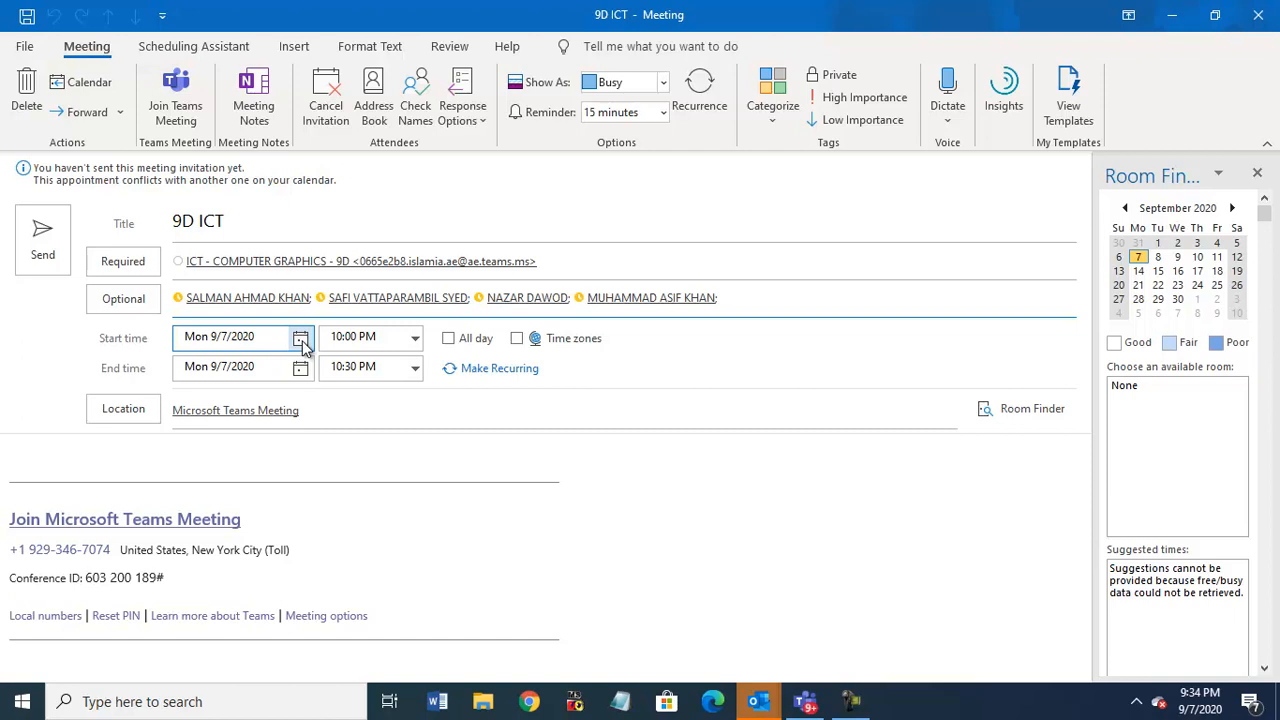
click(301, 340)
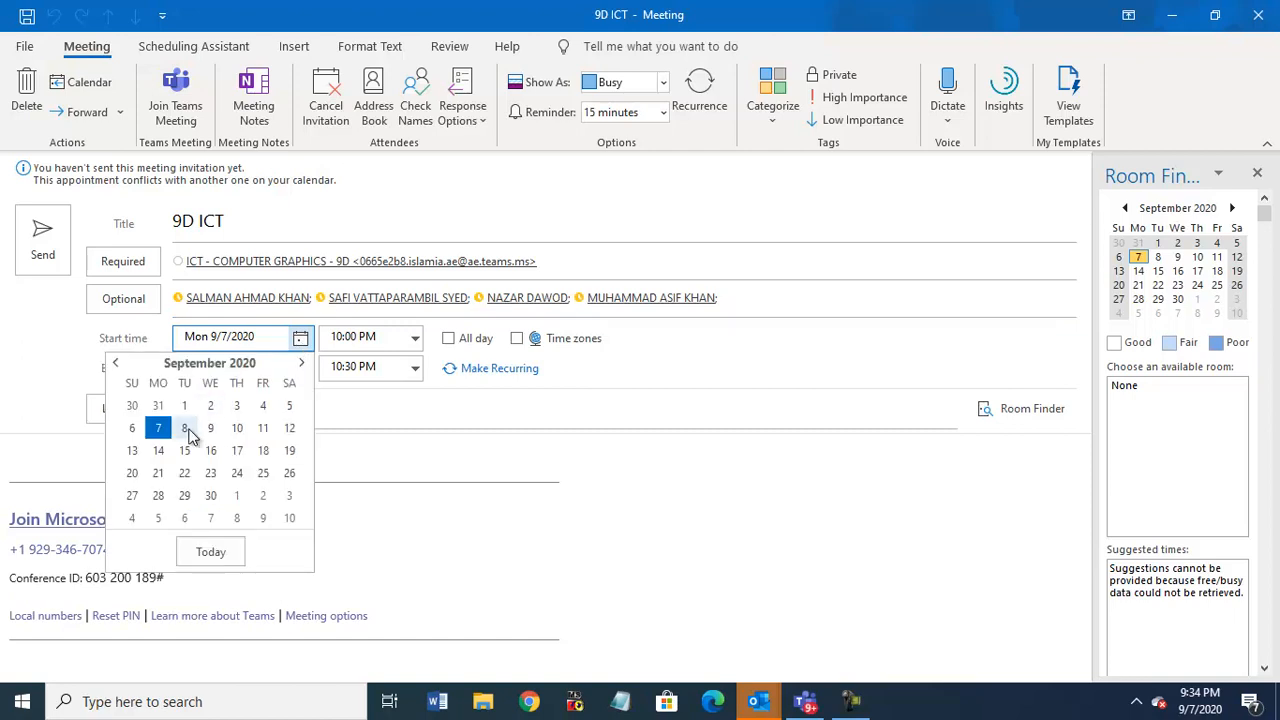
click(189, 429)
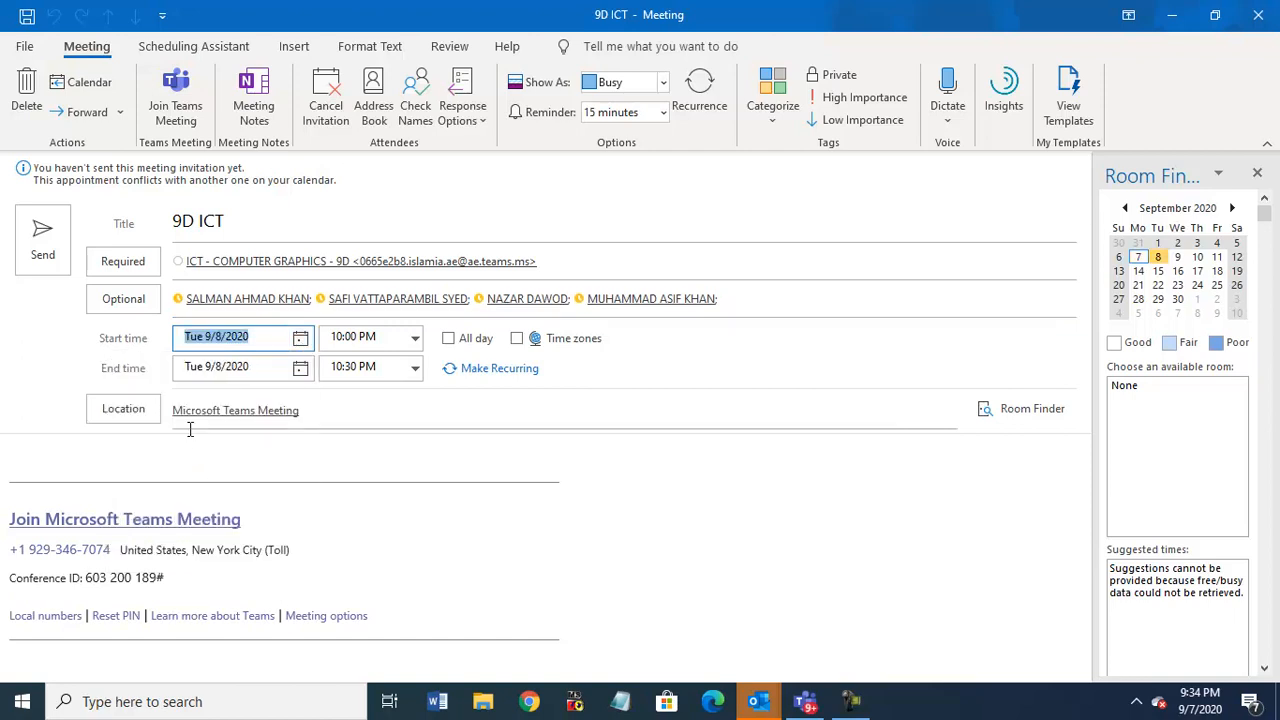
Set the meeting's start time to 8:45 AM.
click(358, 338)
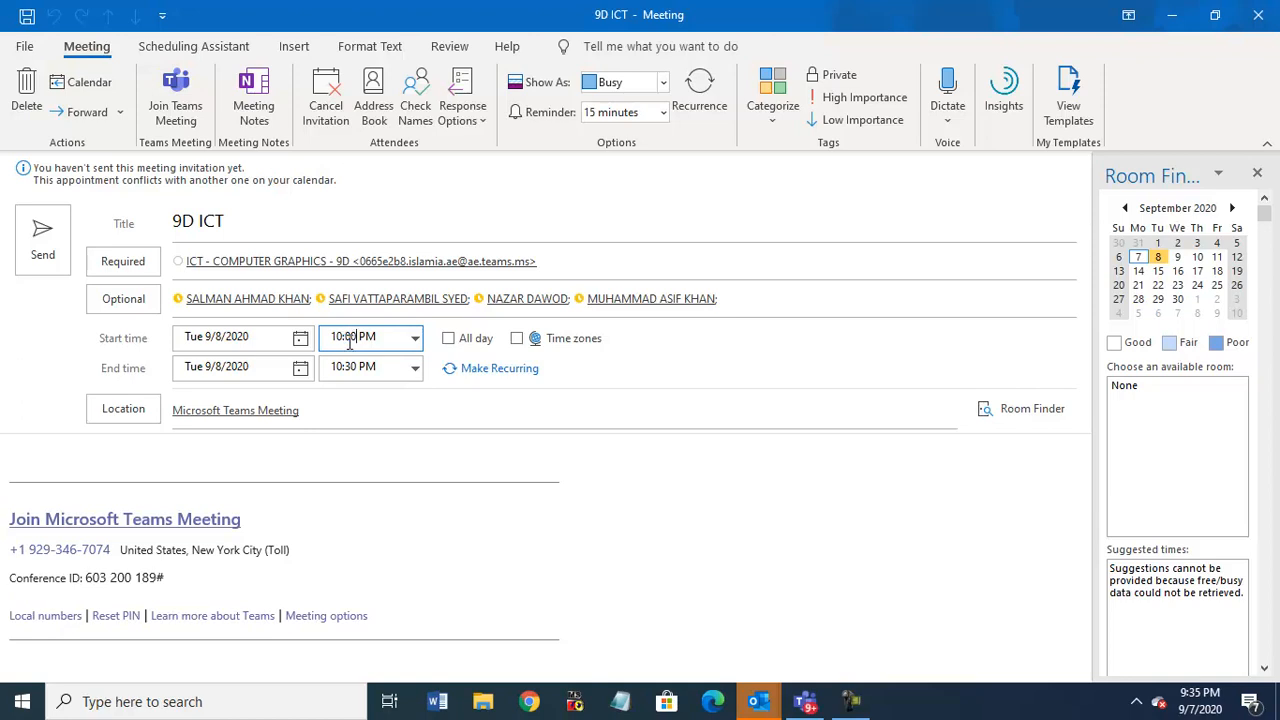
key(BackSpace)
key(BackSpace)
key(BackSpace)
key(BackSpace)
key(BackSpace)
key(BackSpace)
text(8)
text(:)
text(45)
text(A)
text(N)
key(BackSpace)
text(M)
key(Delete)
key(Delete)
key(Delete)
Set the meeting's end time to 9:30 AM.
click(374, 364)
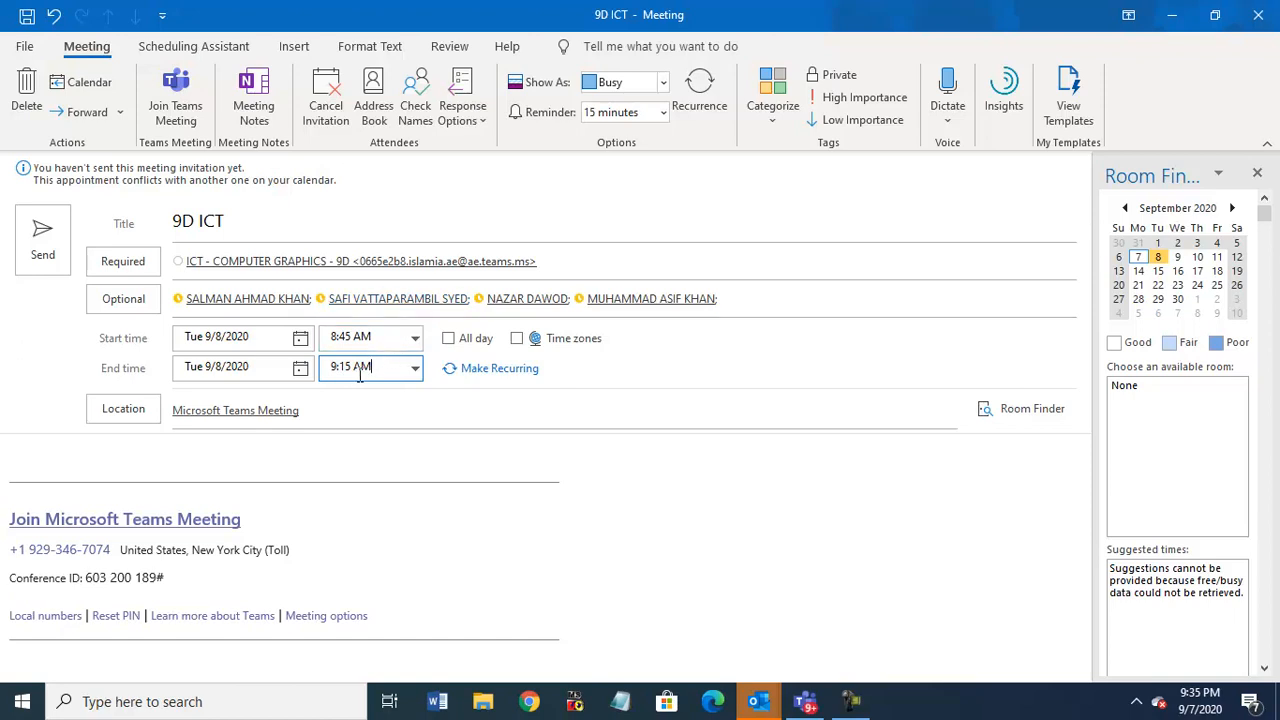
key(BackSpace)
key(BackSpace)
text(30)
Make the 9D ICT meeting recur weekly on Tuesday with no end date and send the invitation.
click(484, 373)
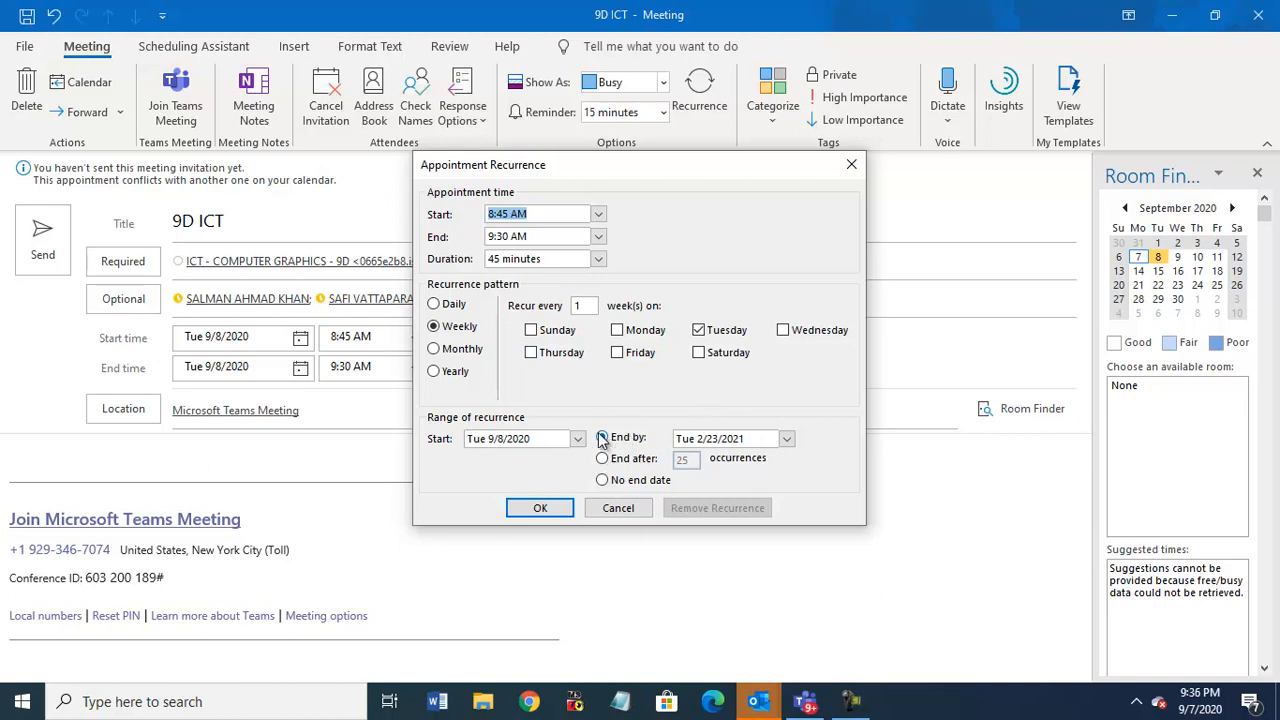
click(603, 480)
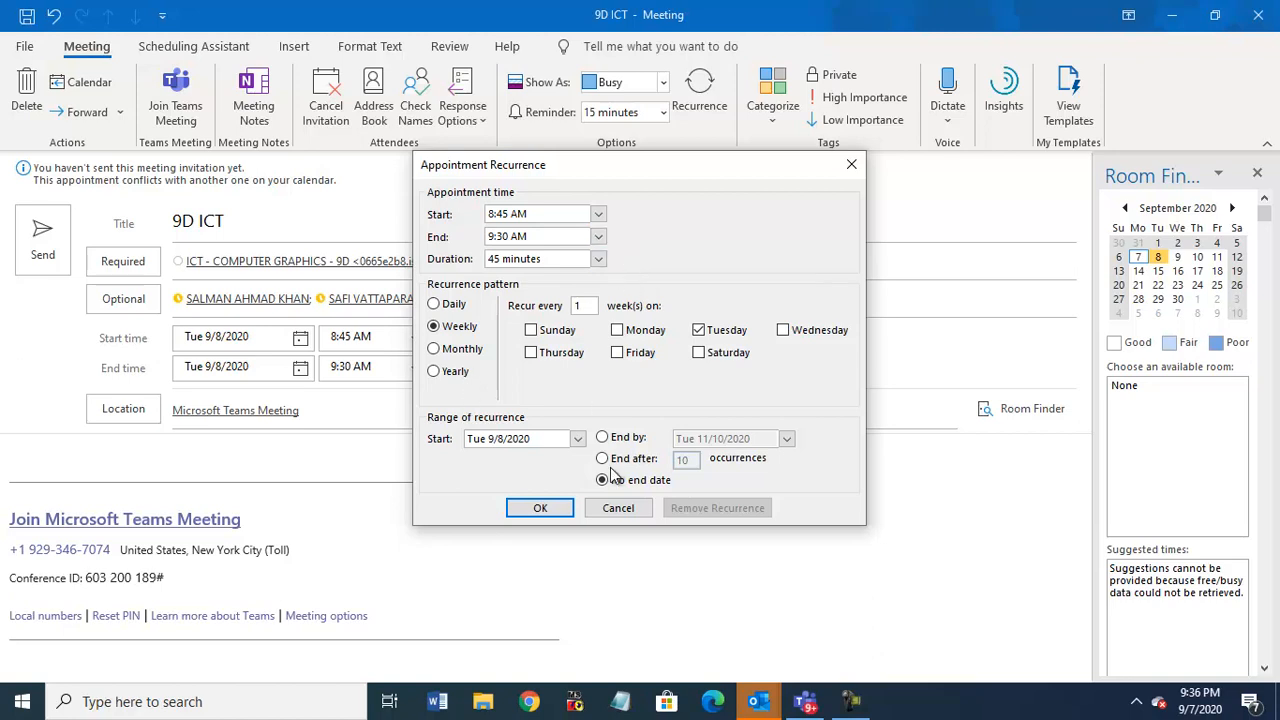
key(Return)
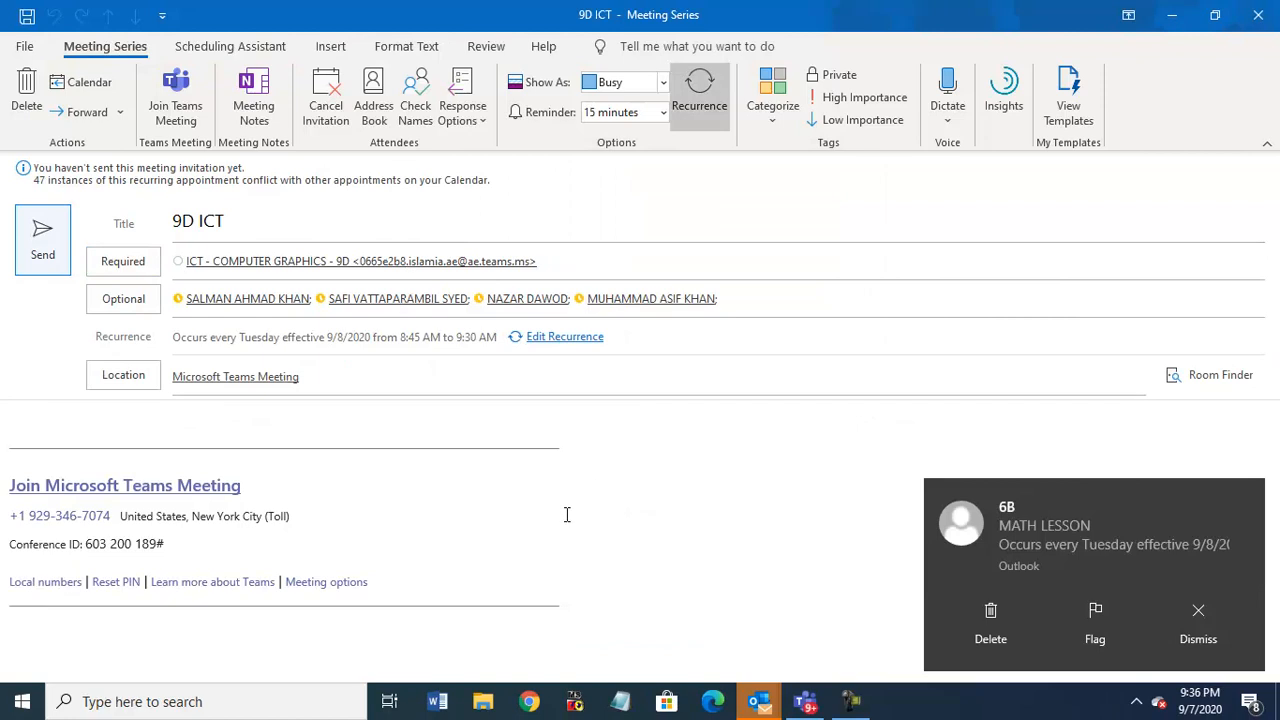
click(418, 484)
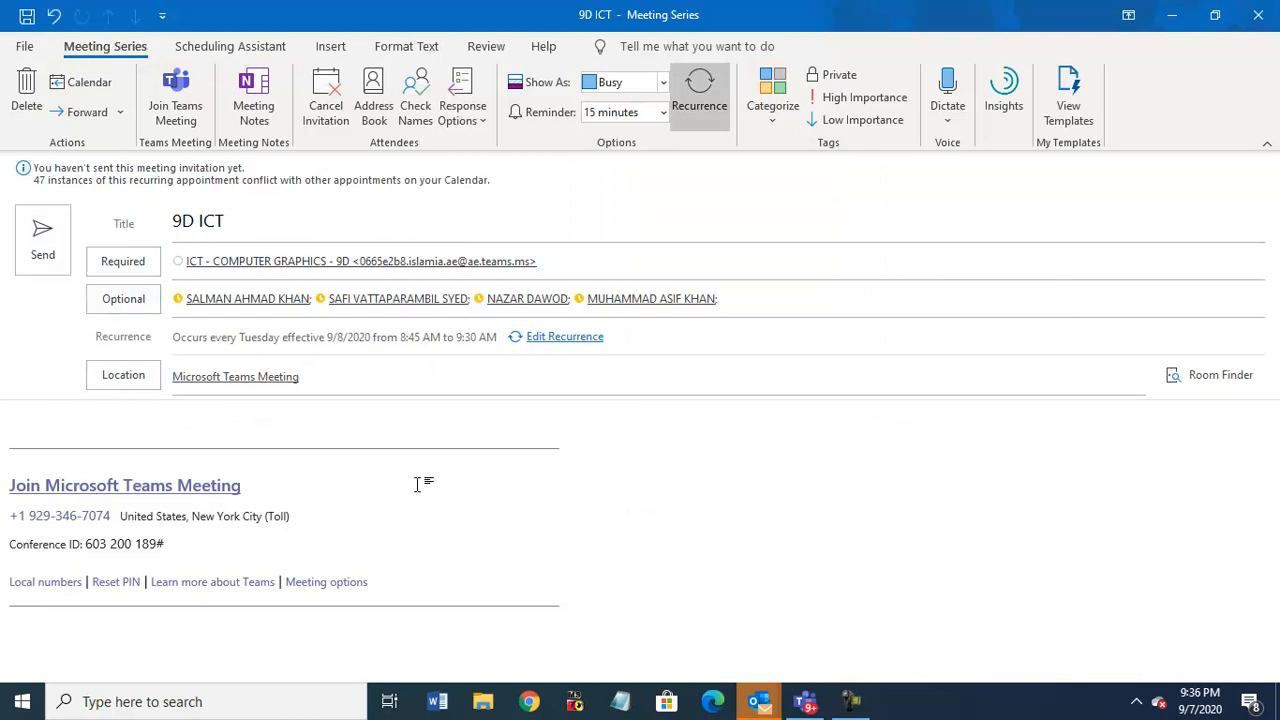
click(42, 256)
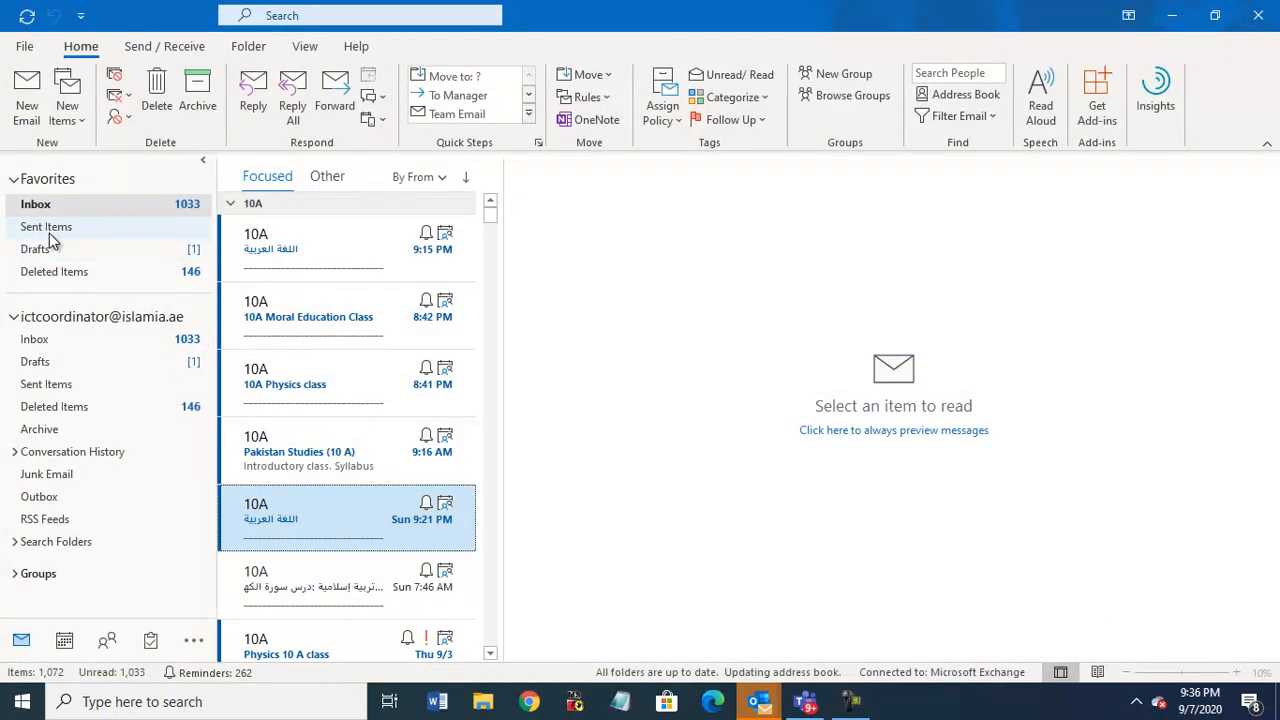
Switch back to Microsoft Teams and check the ICT - COMPUTER GRAPHICS channel's posts for the meeting invitation.
click(806, 702)
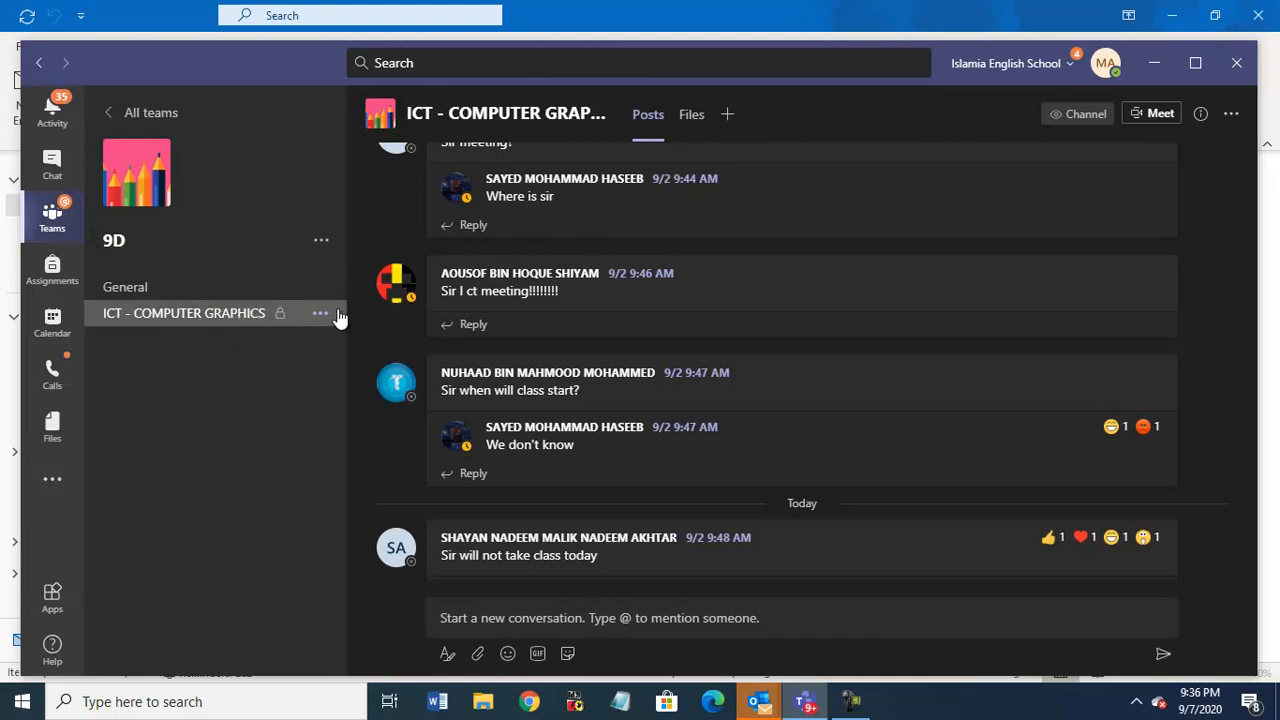
scroll(629, 164, down, 3)
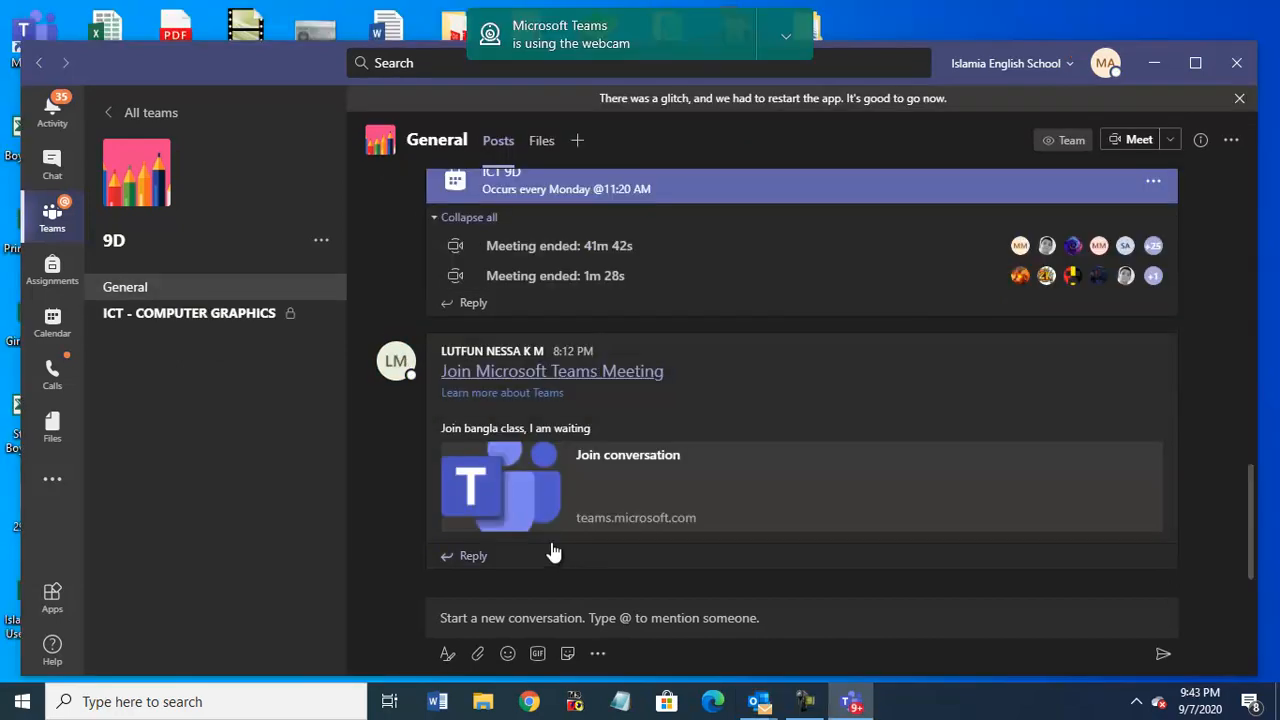
click(246, 316)
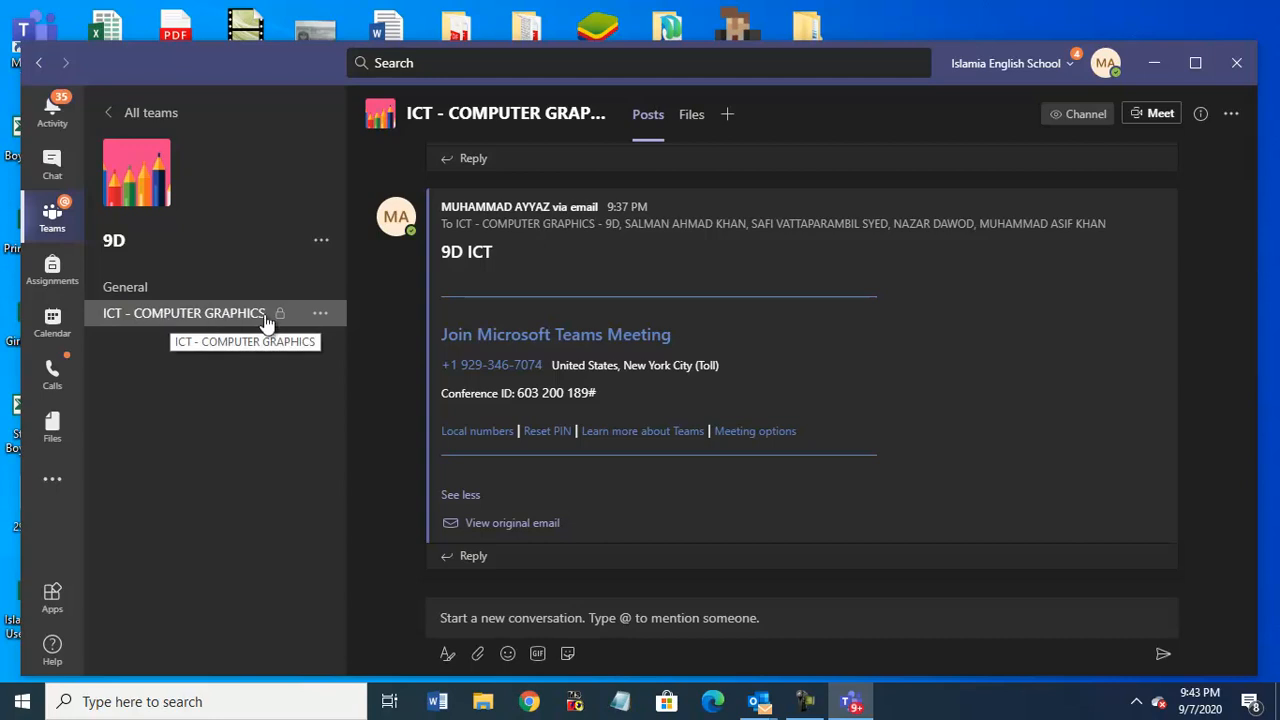
Open the 9D ICT post's meeting options in the browser, staying signed in, and set who can bypass the lobby to Only me.
click(749, 466)
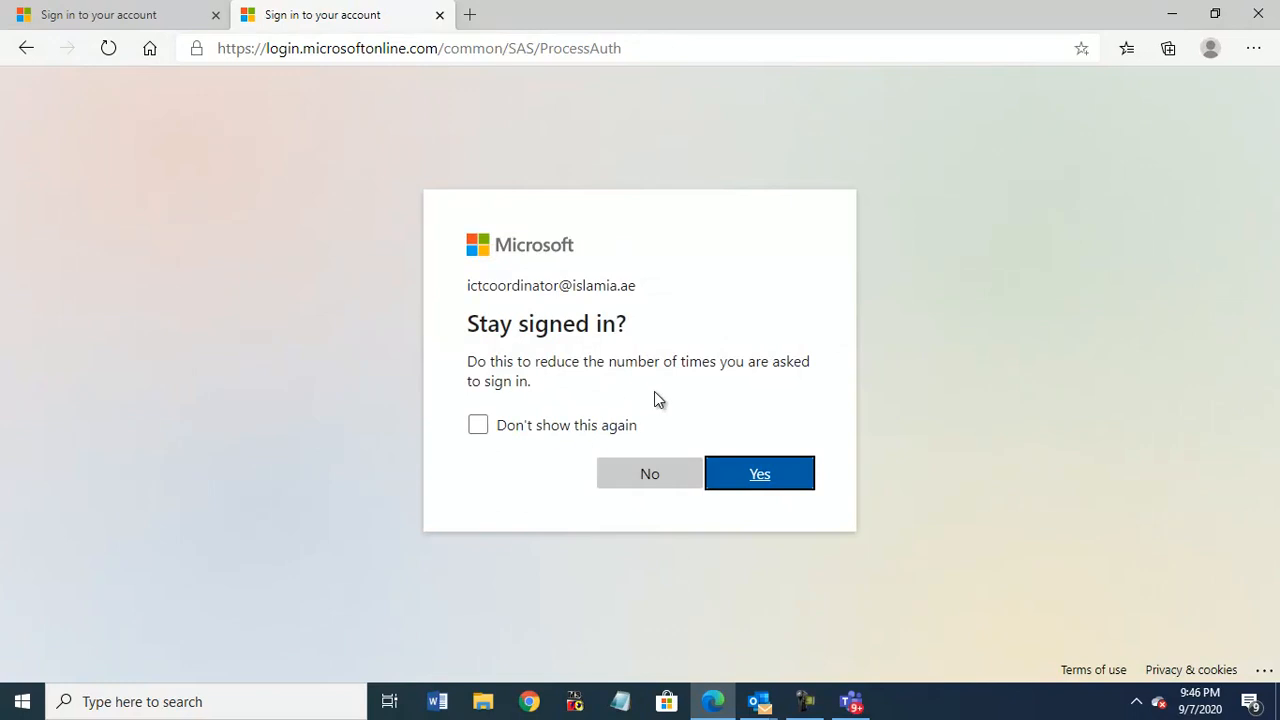
click(742, 482)
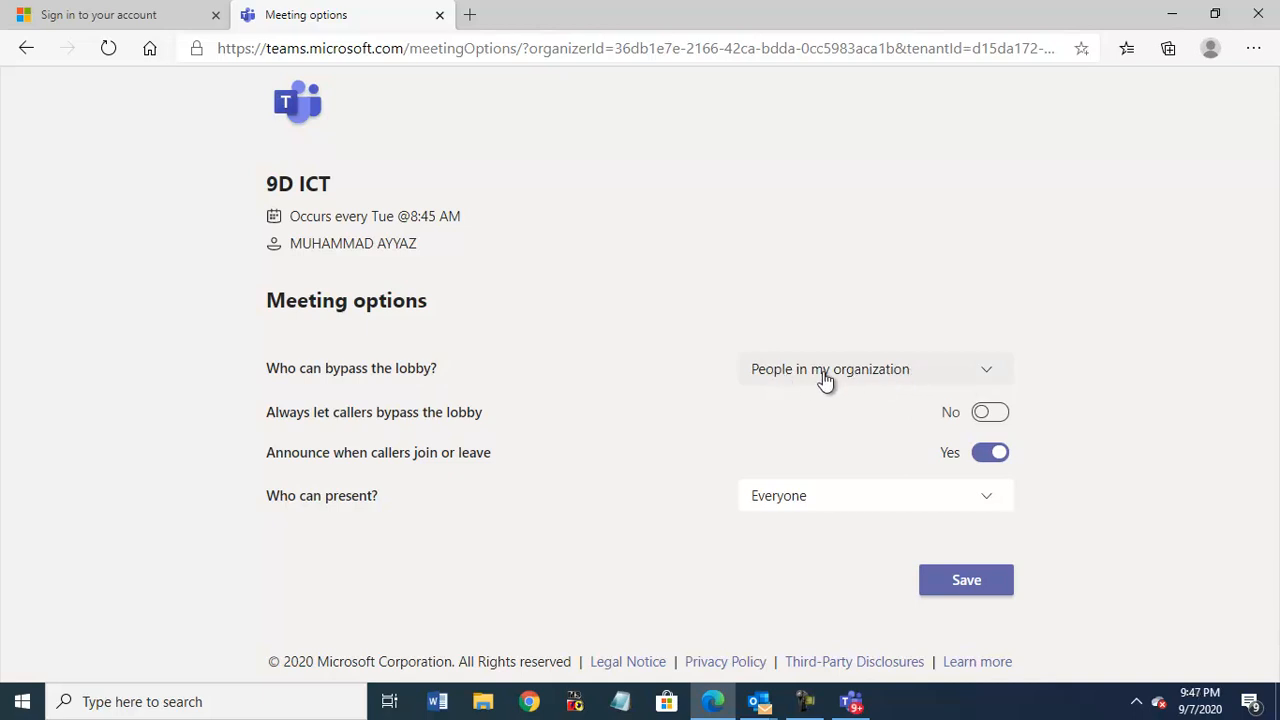
click(922, 382)
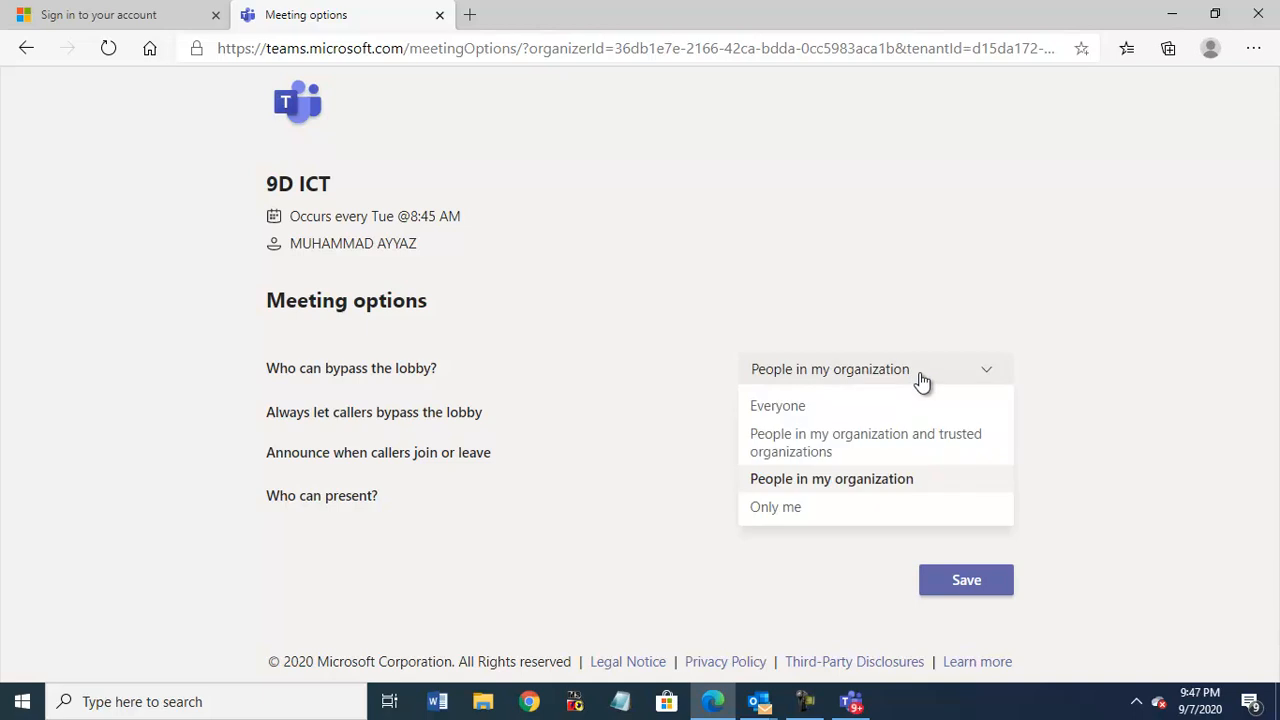
click(922, 382)
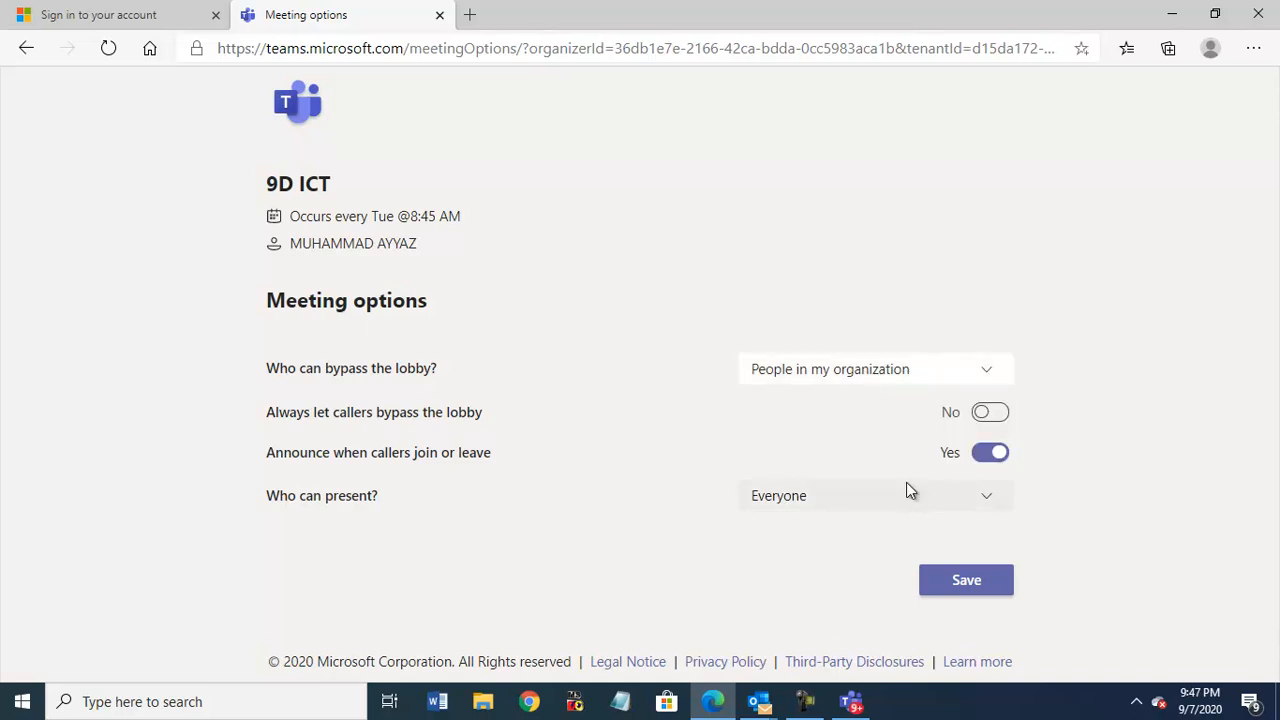
click(920, 378)
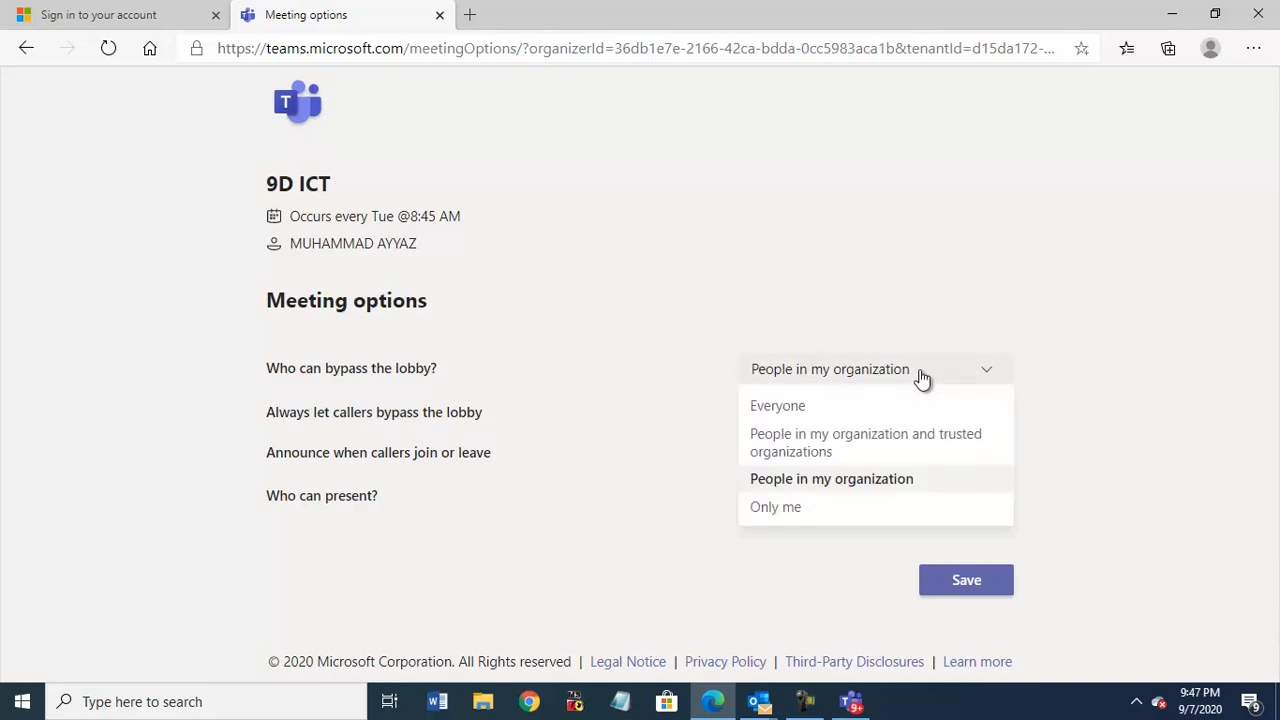
click(918, 378)
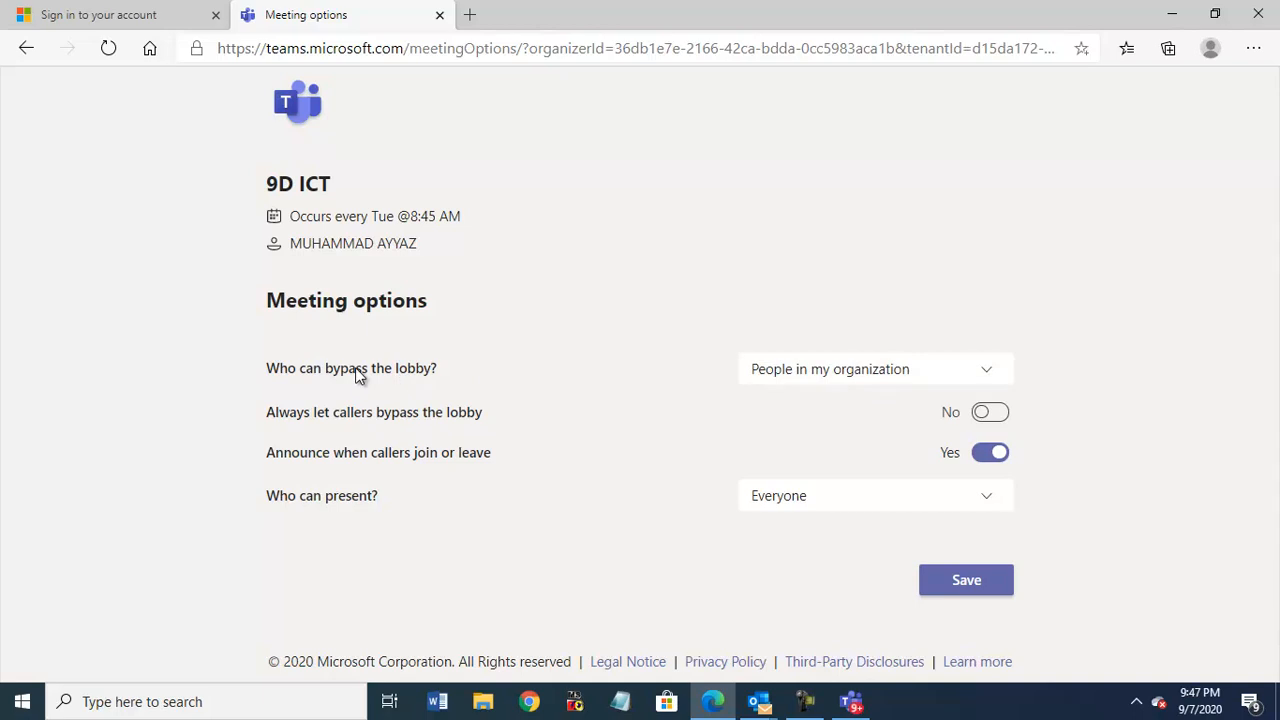
click(910, 376)
click(775, 508)
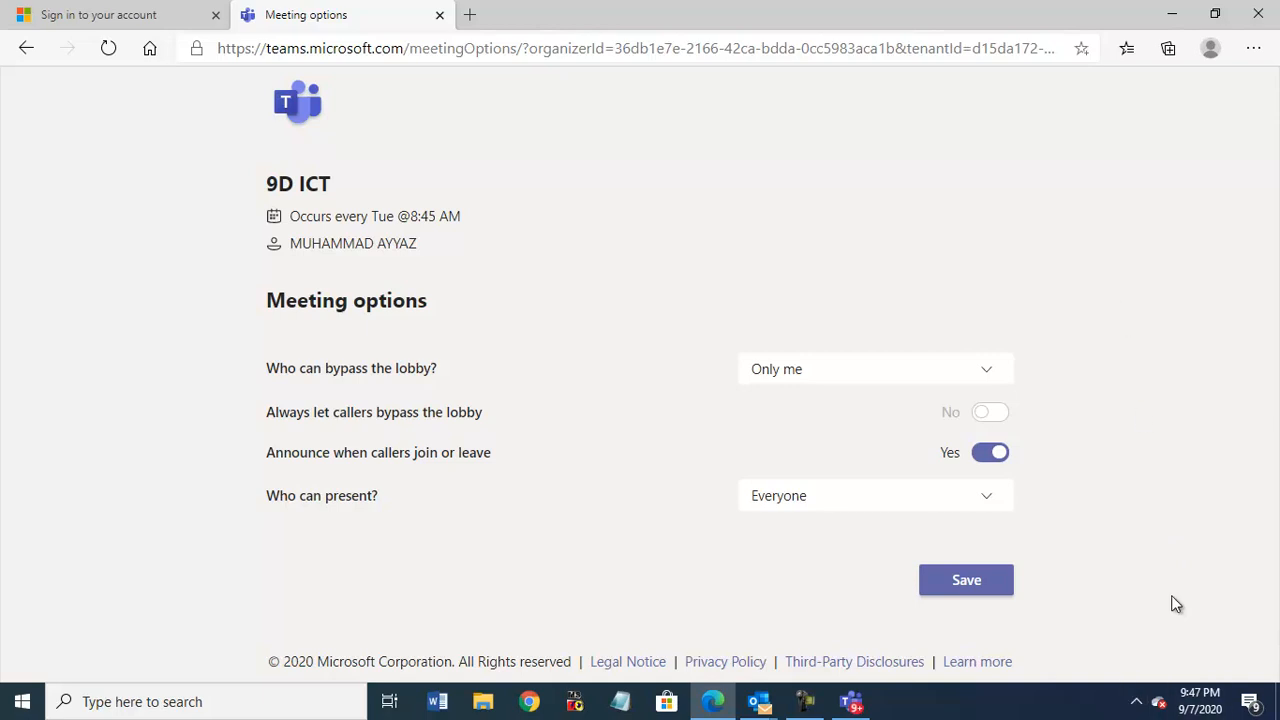
Set who can present to Only me, then save the meeting options and return to the Teams channel.
click(824, 509)
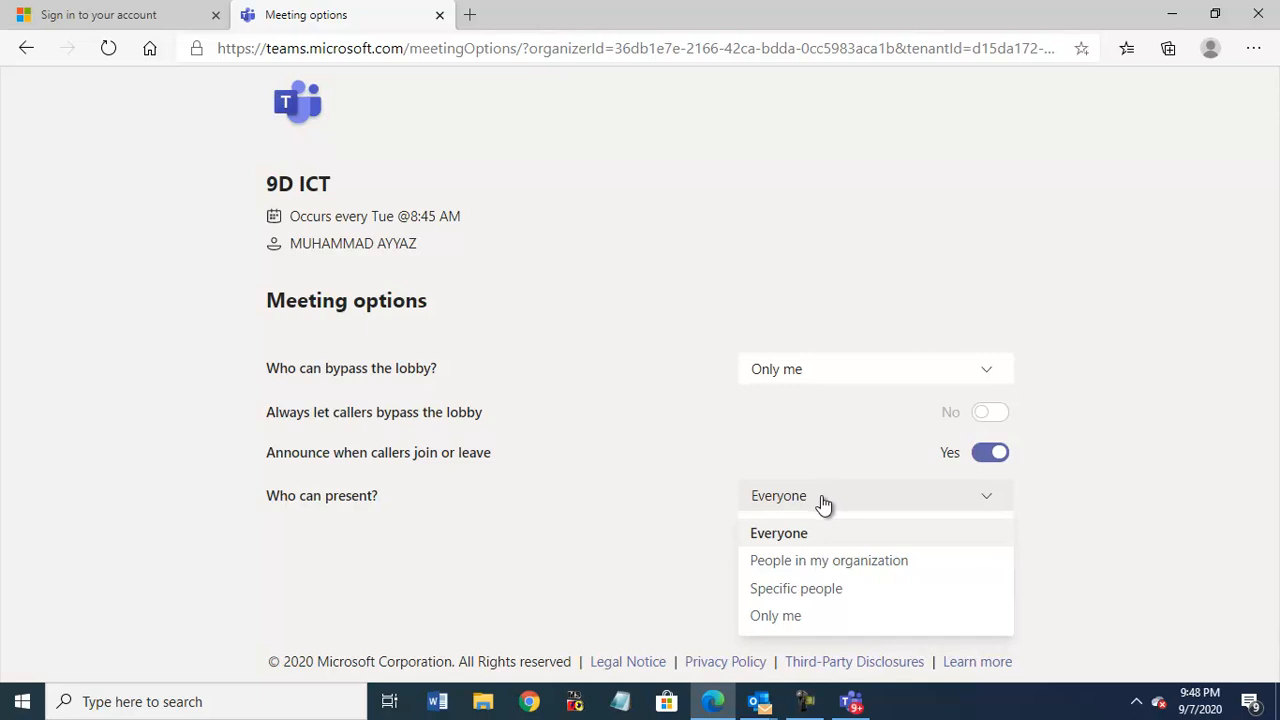
click(768, 616)
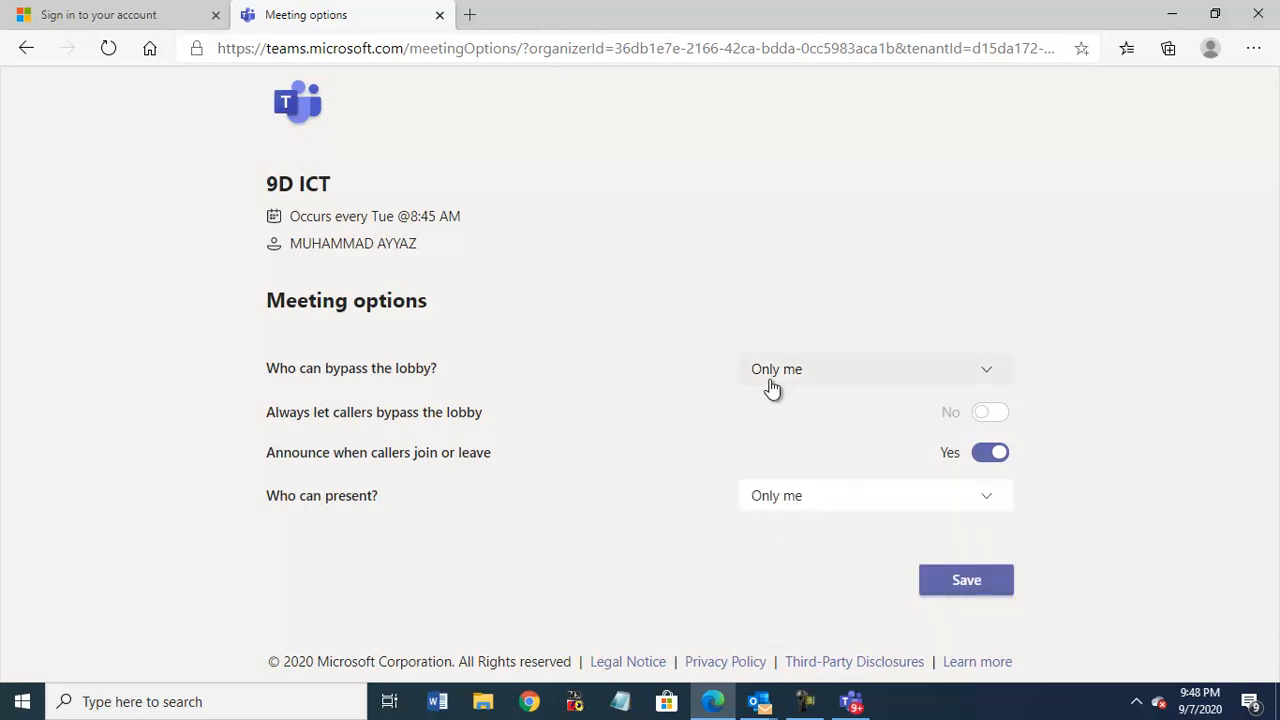
click(816, 377)
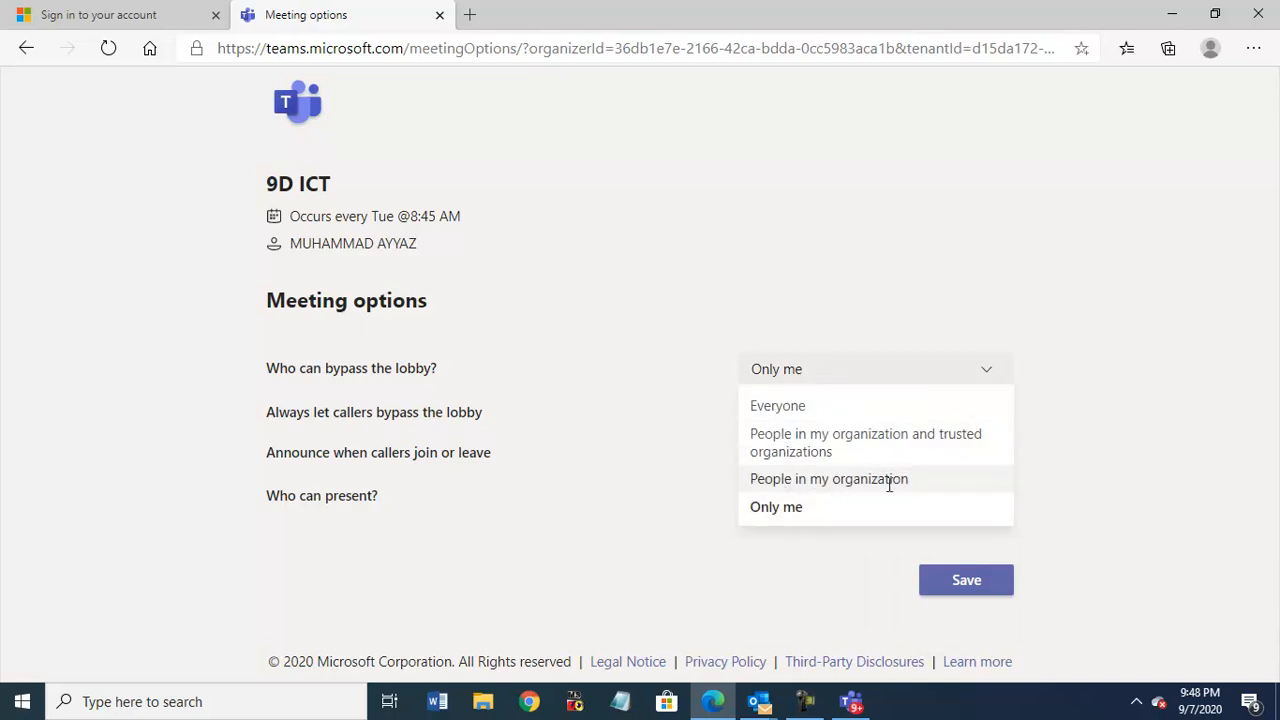
click(830, 320)
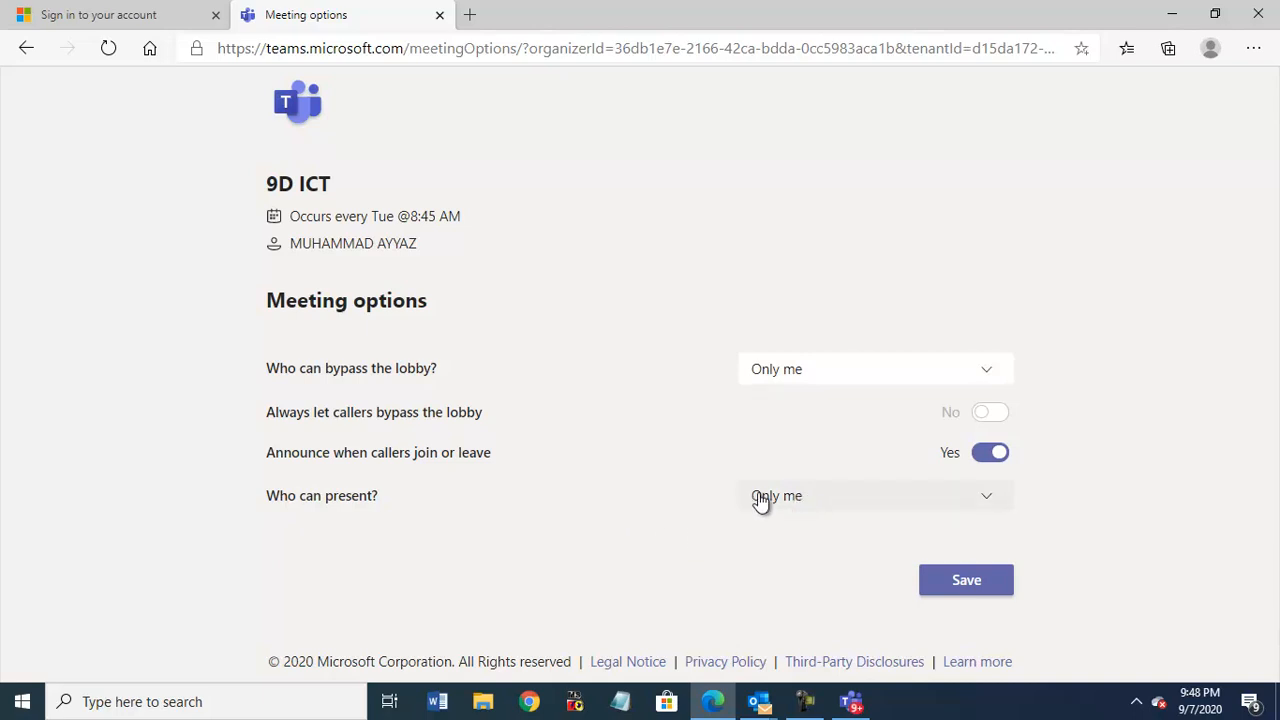
click(960, 585)
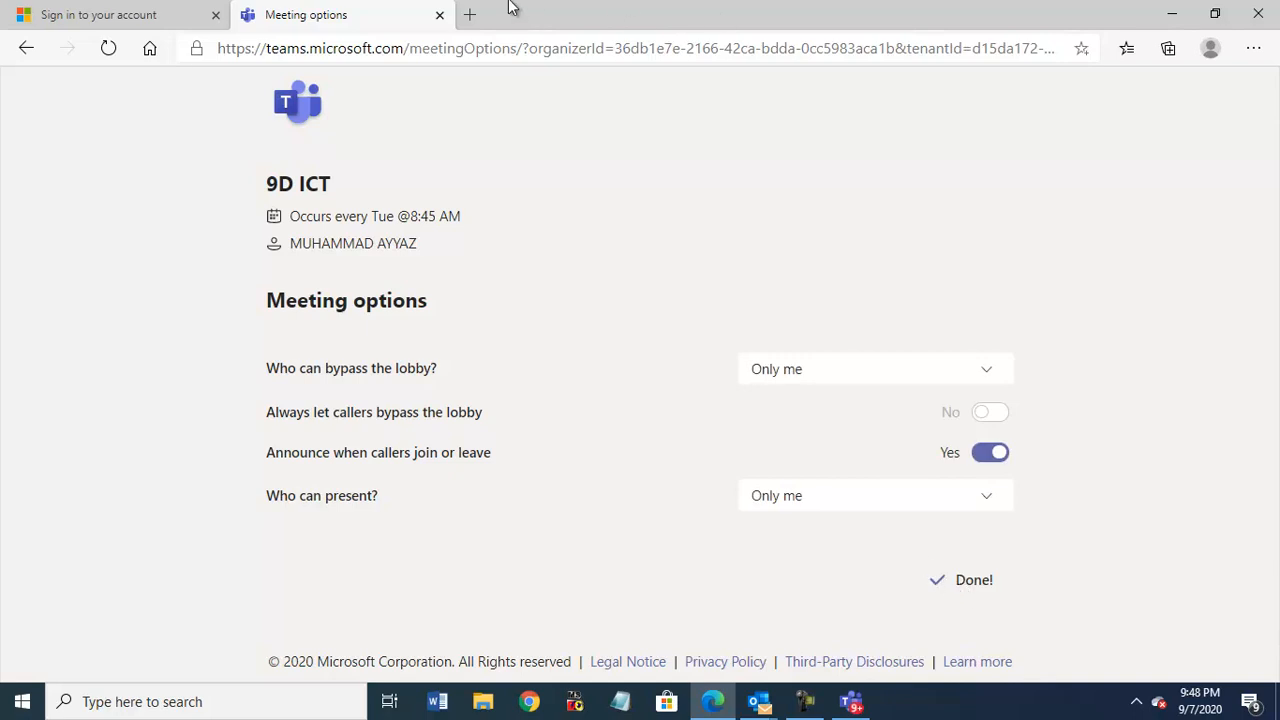
click(1262, 16)
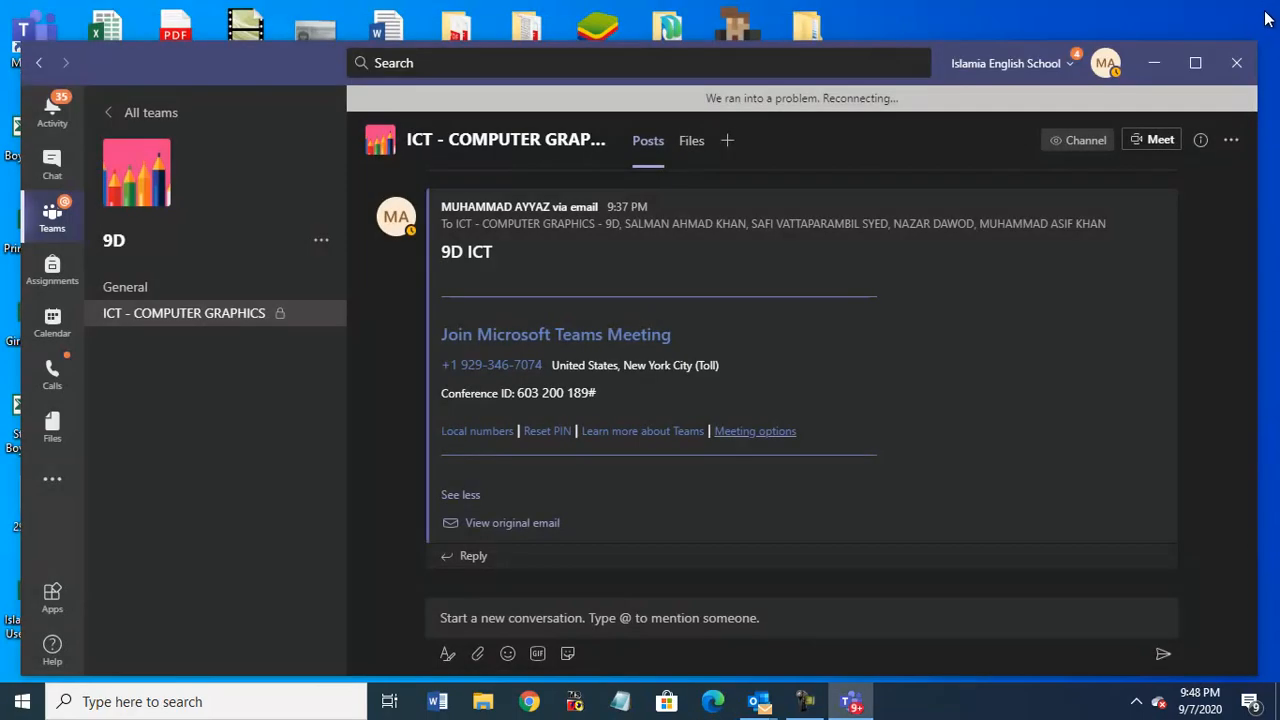